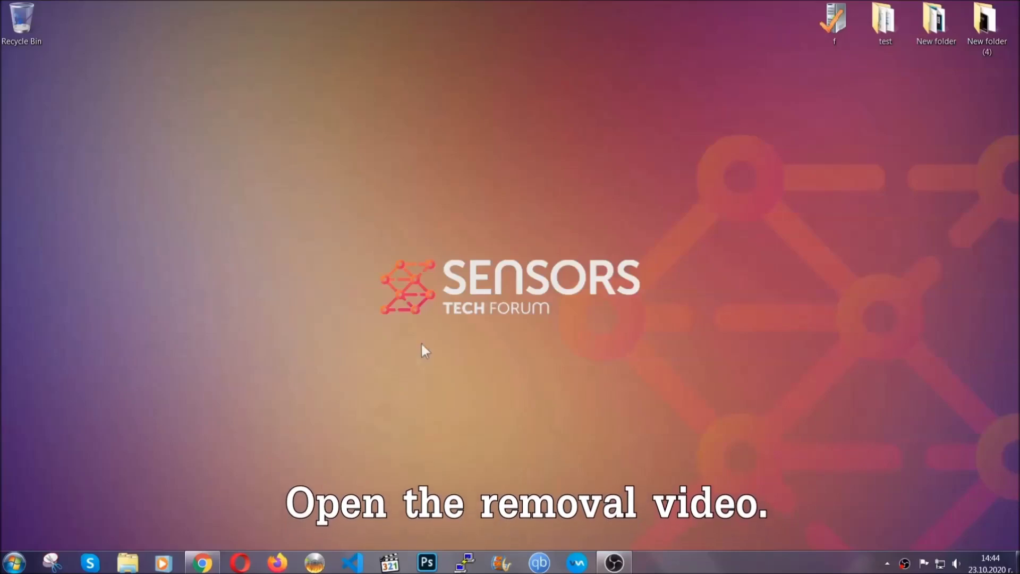
Open Chrome from the taskbar to the YouTube video 'How to Remove a Ransomware Virus (Windows)'
click(202, 565)
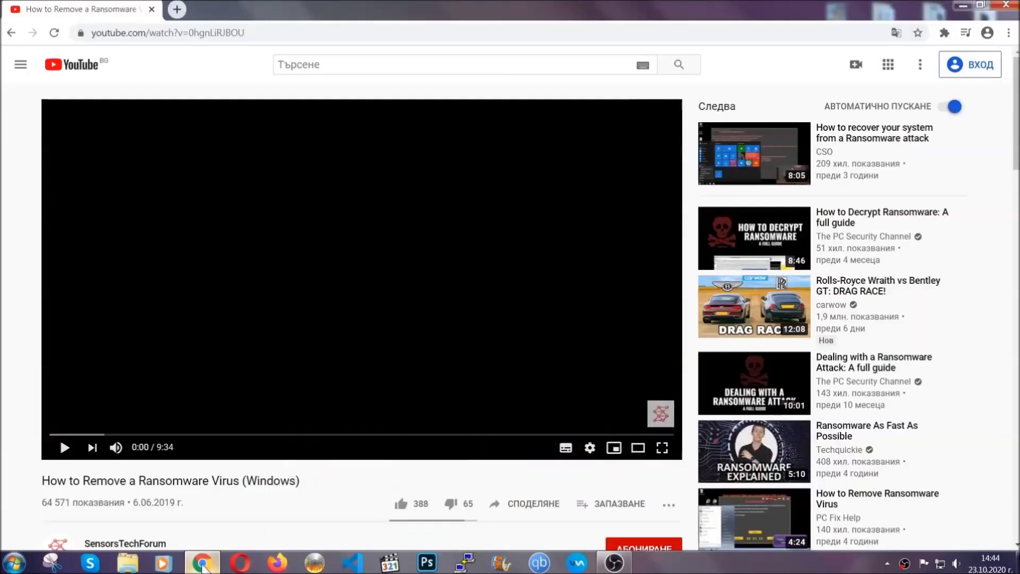
Follow the description's SensorsTechForum link, download SpyHunter-Installer.exe and launch it
scroll(186, 434, down, 4)
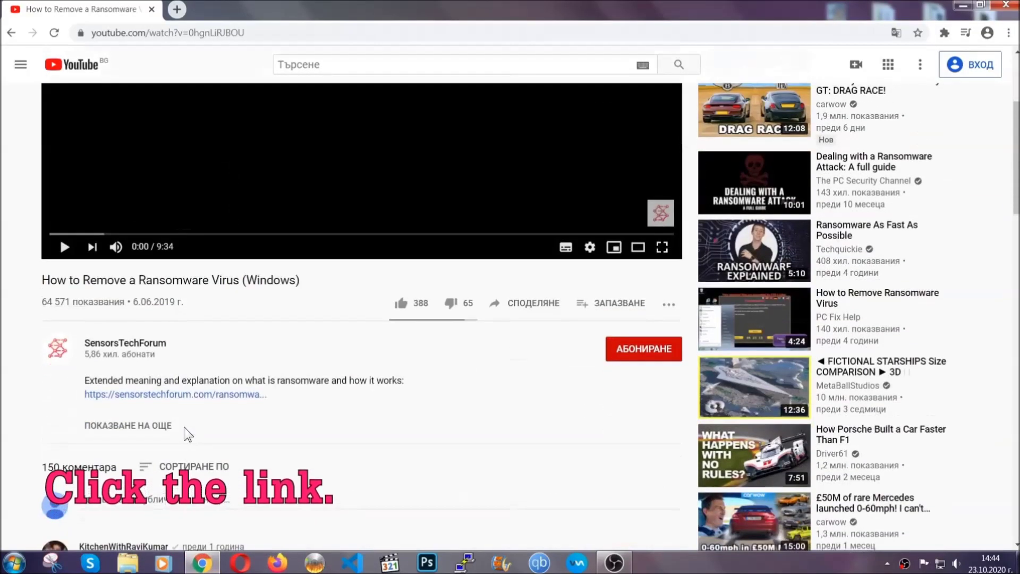
click(202, 396)
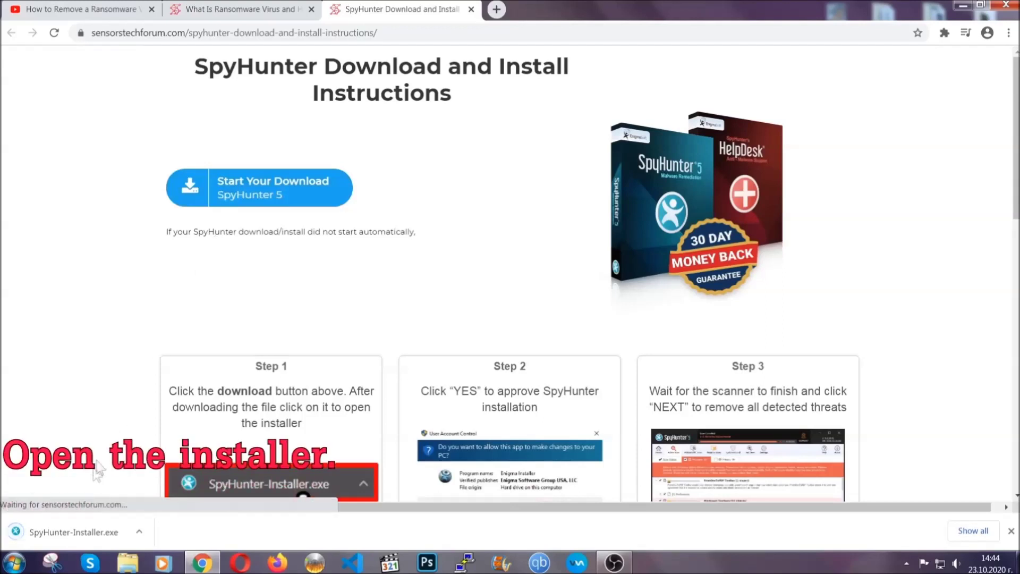
click(73, 530)
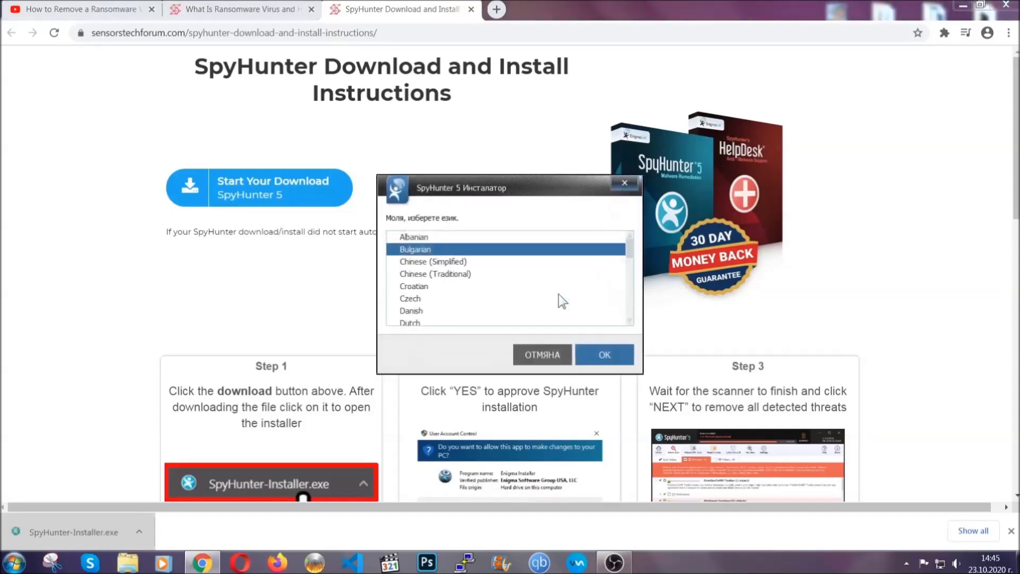
Install SpyHunter 5 in English, accepting the EULA, and finish setup
scroll(524, 291, down, 2)
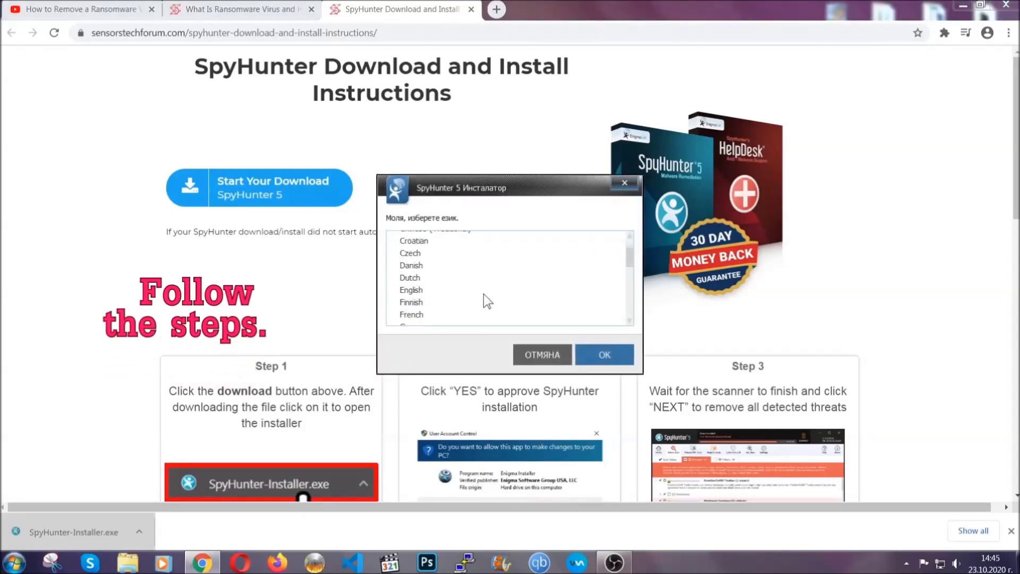
click(482, 293)
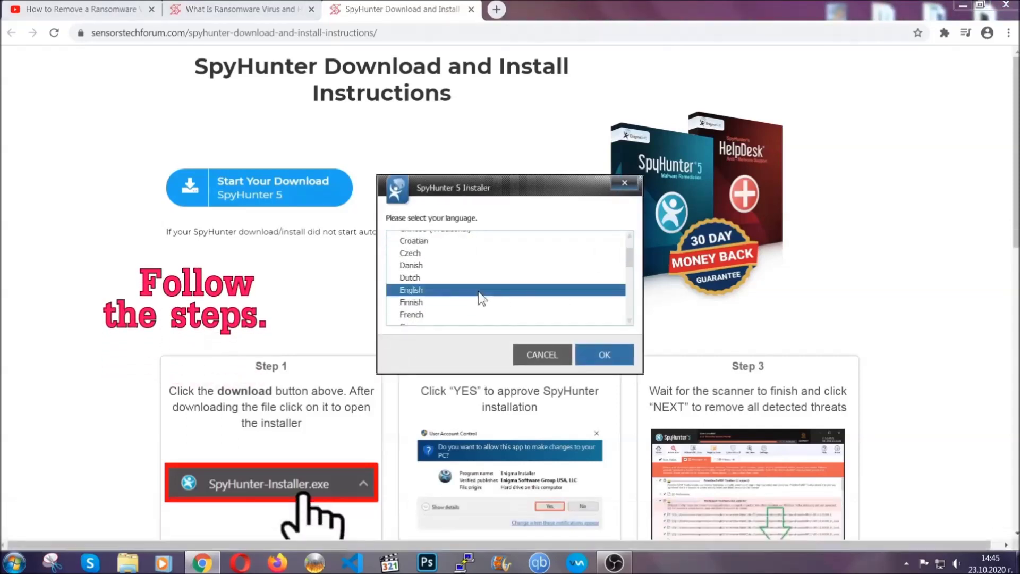
click(594, 354)
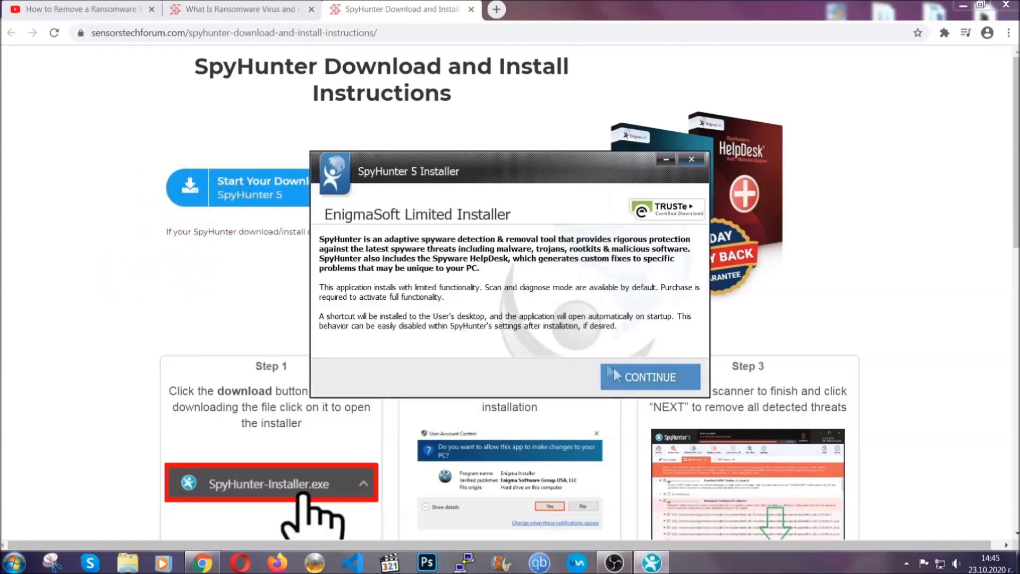
click(613, 372)
click(584, 344)
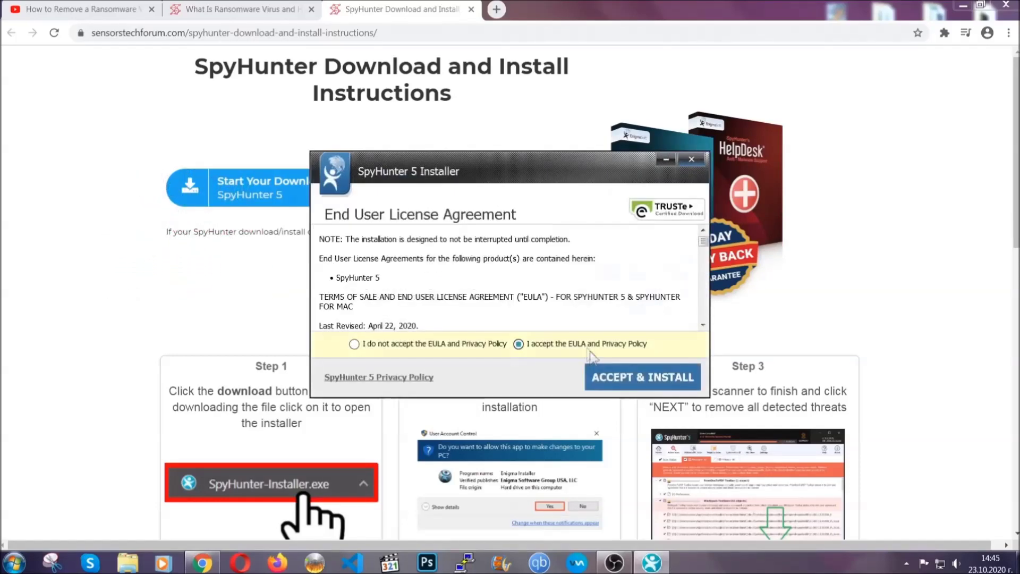
click(609, 372)
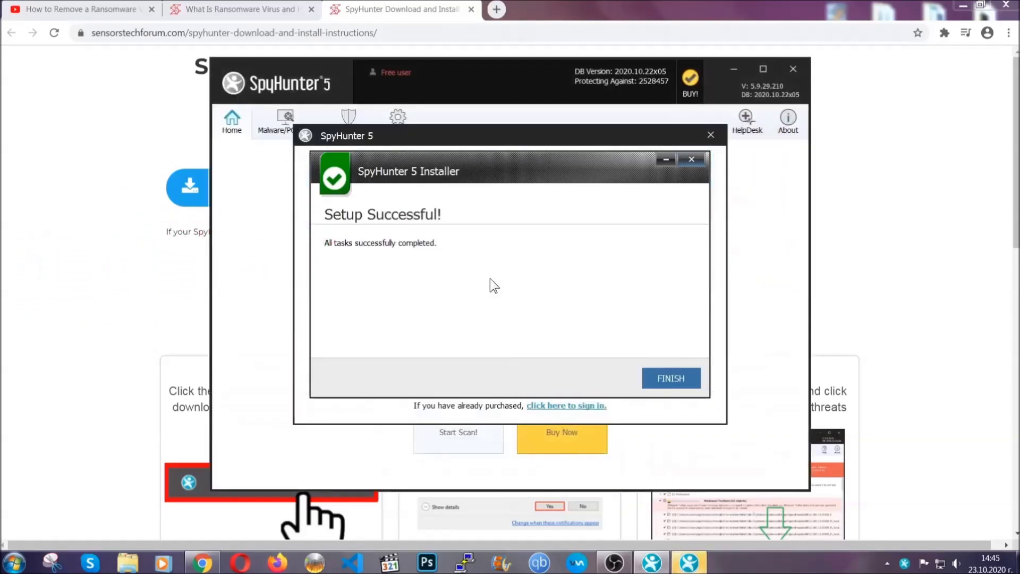
click(652, 380)
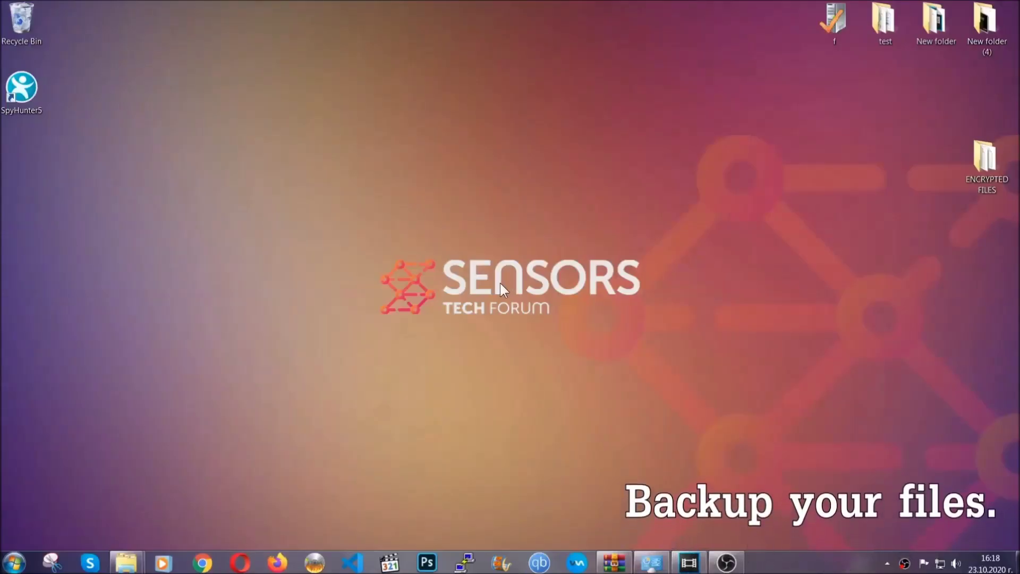
Select and copy all six encrypted .efji files in the ENCRYPTED FILES folder
double_click(979, 163)
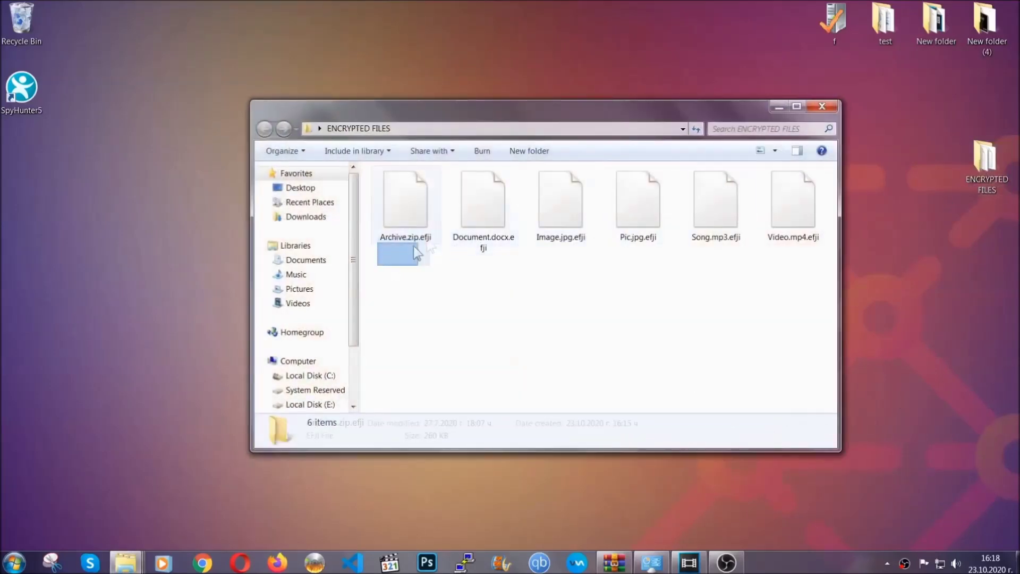
drag(417, 254, 797, 189)
right_click(797, 190)
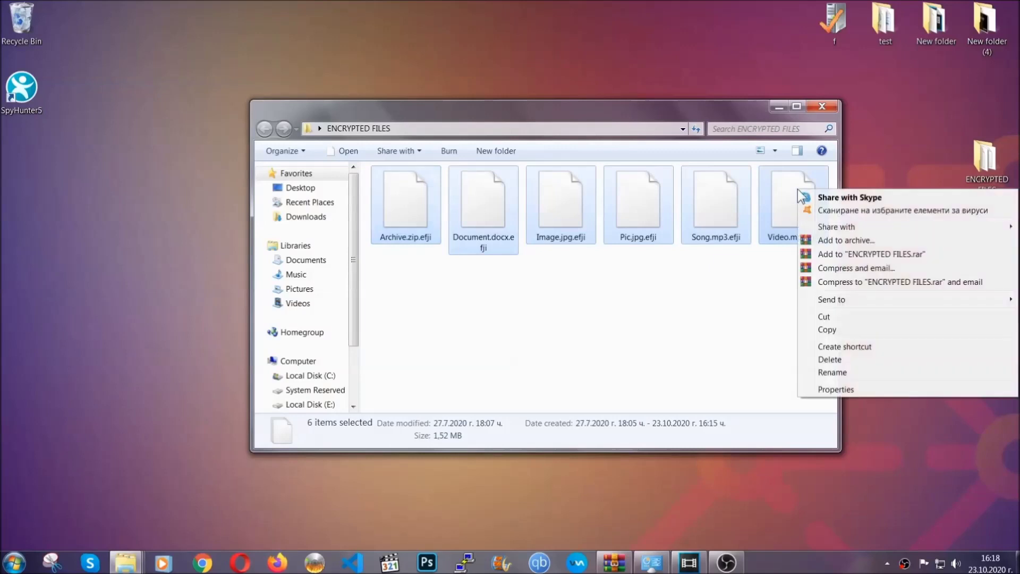
click(826, 331)
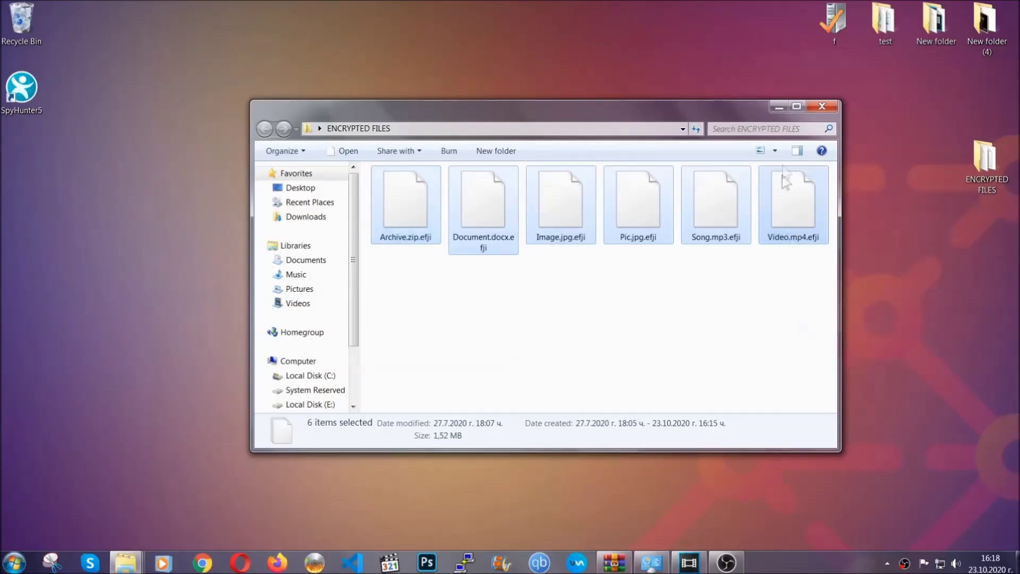
Paste the six copied files onto FLASH DRIVE (H:) and close its window
click(779, 108)
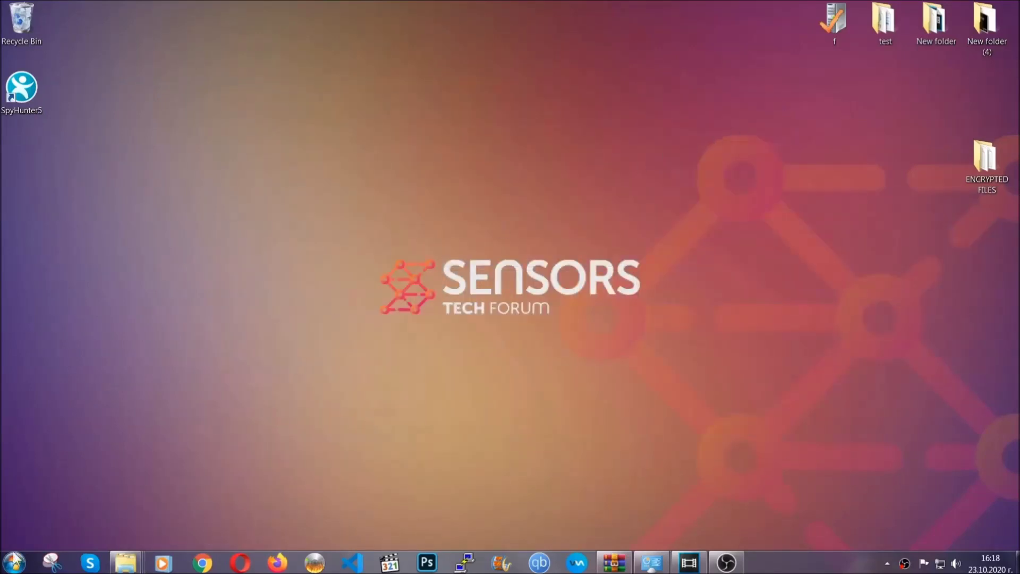
click(14, 561)
click(194, 399)
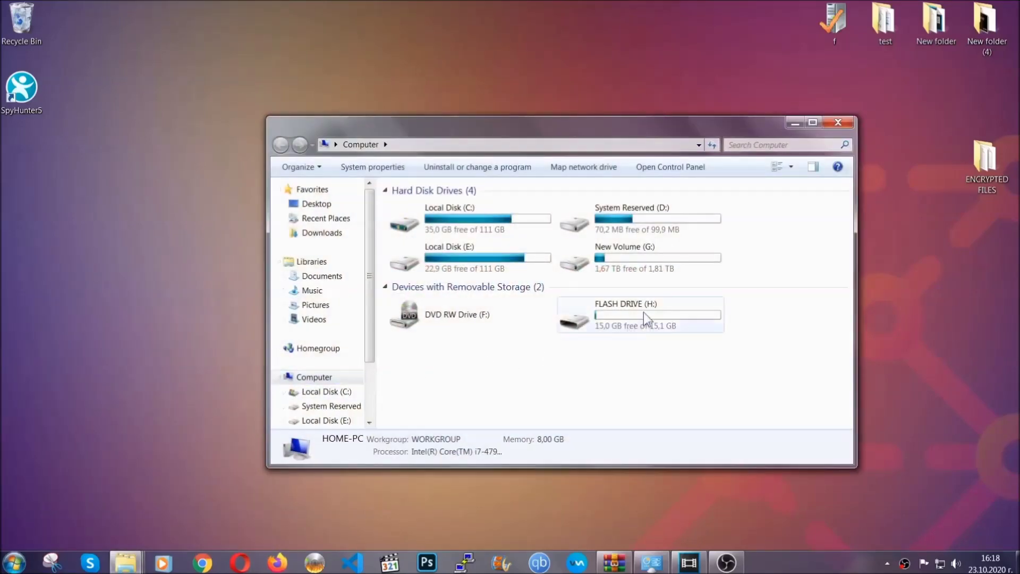
double_click(643, 311)
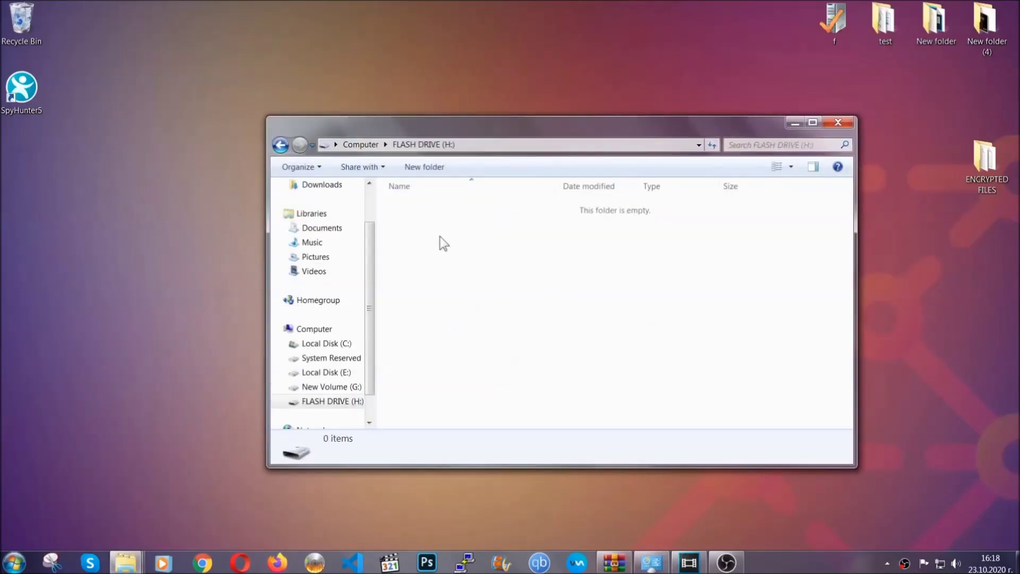
right_click(439, 244)
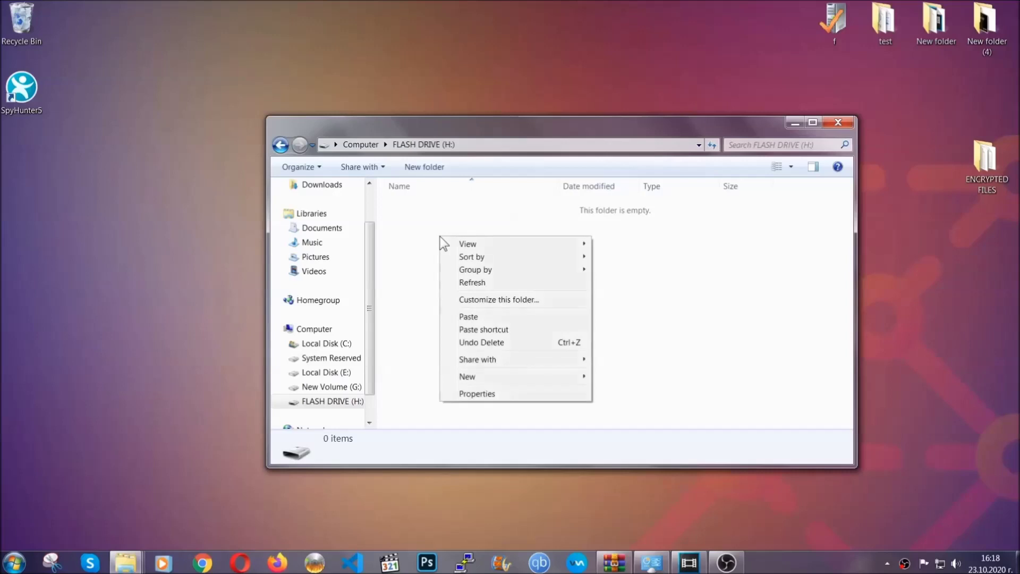
click(464, 317)
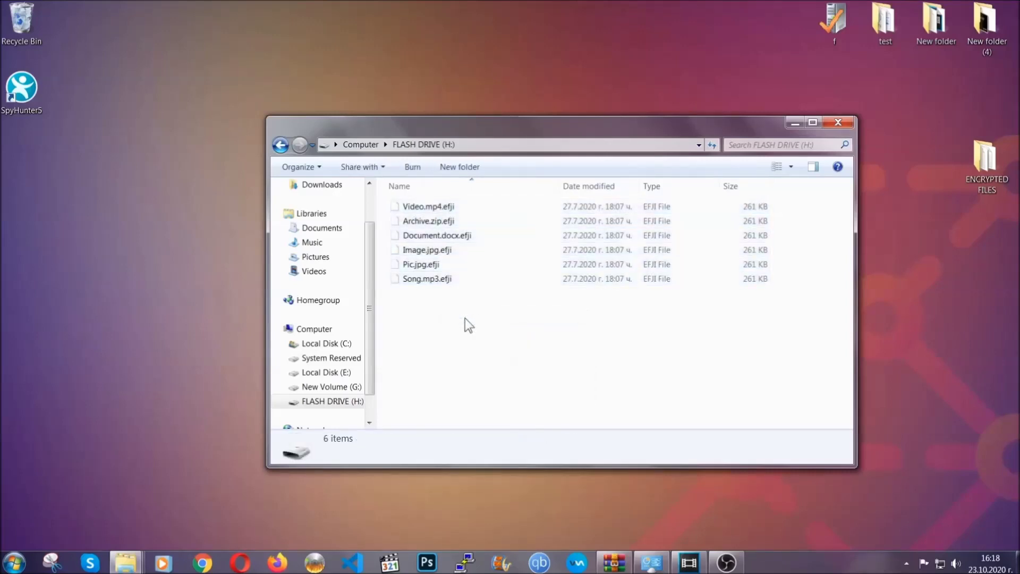
click(839, 123)
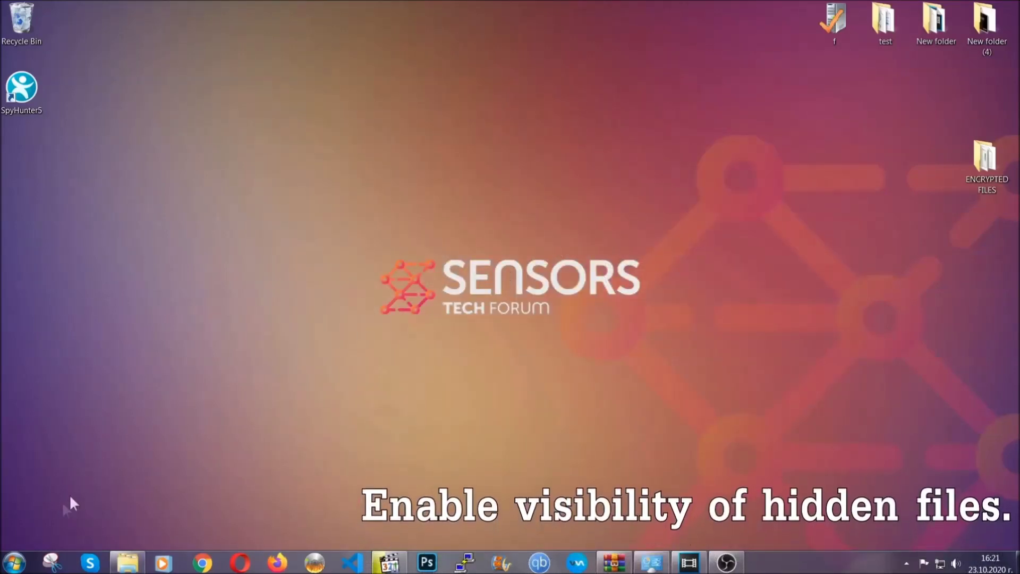
Find 'show hidden files and folders' in the Start menu and enable showing hidden files, folders and drives
click(14, 562)
click(40, 537)
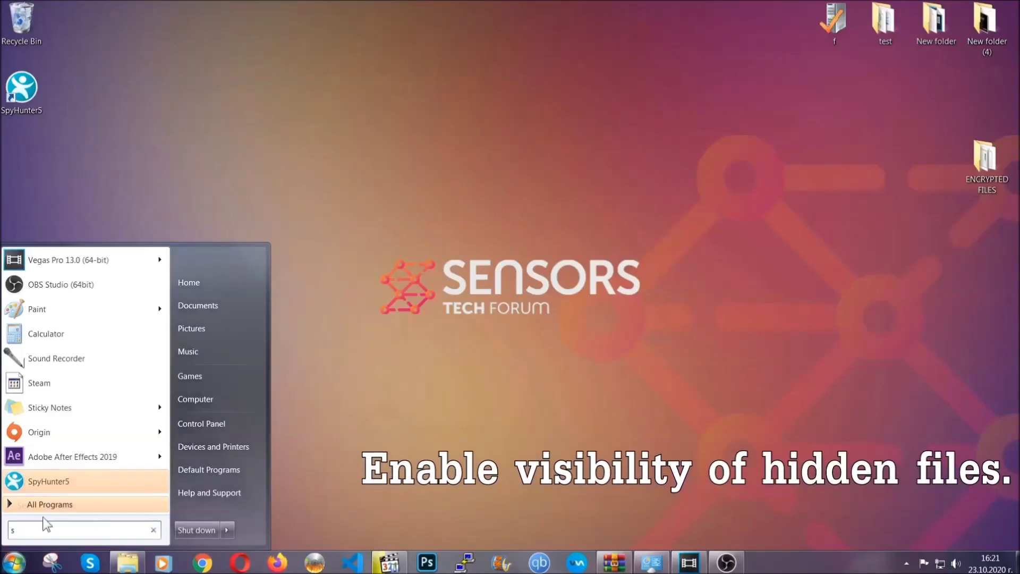
text(showh)
key(BackSpace)
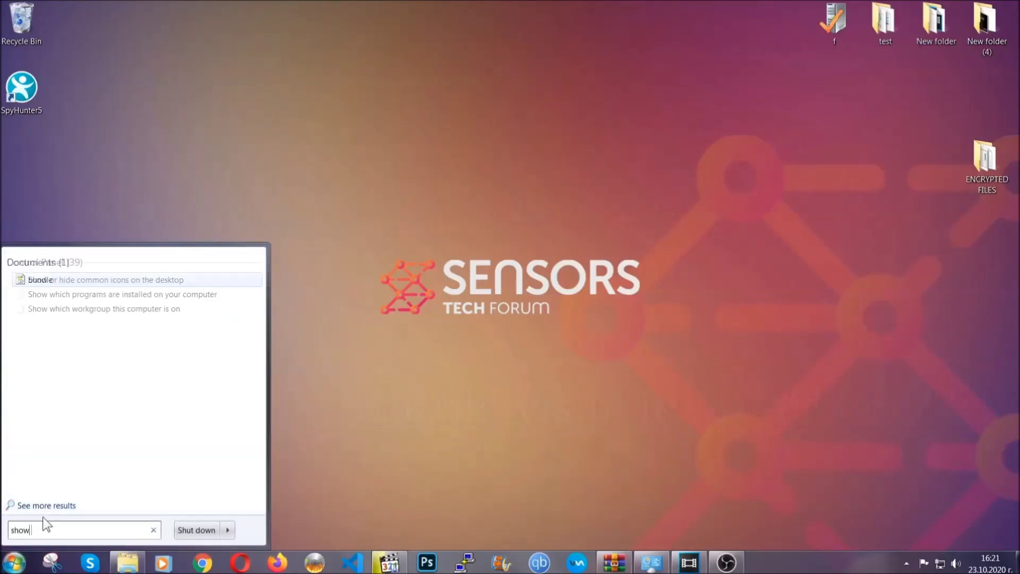
text(hidden files )
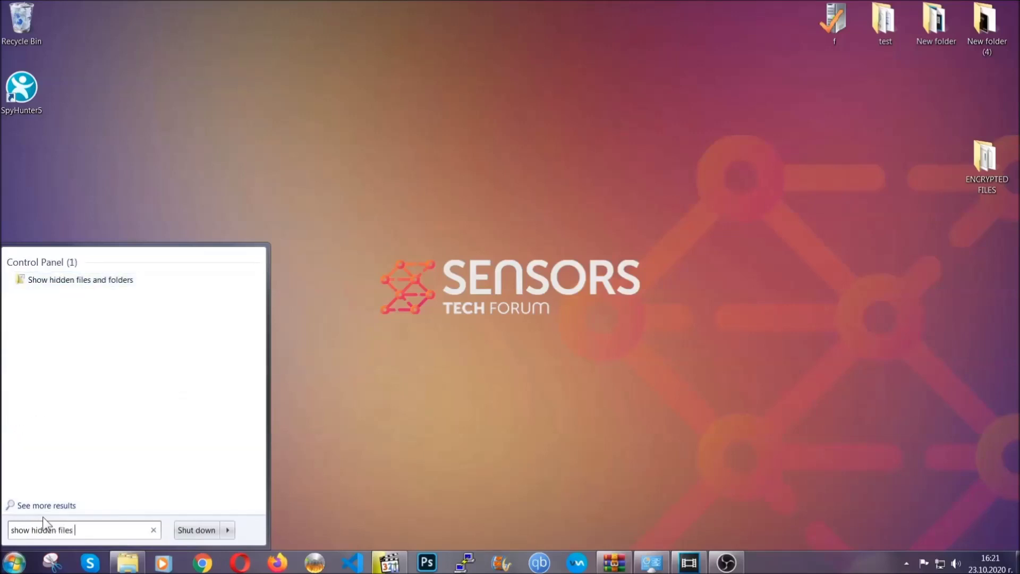
text(and folders)
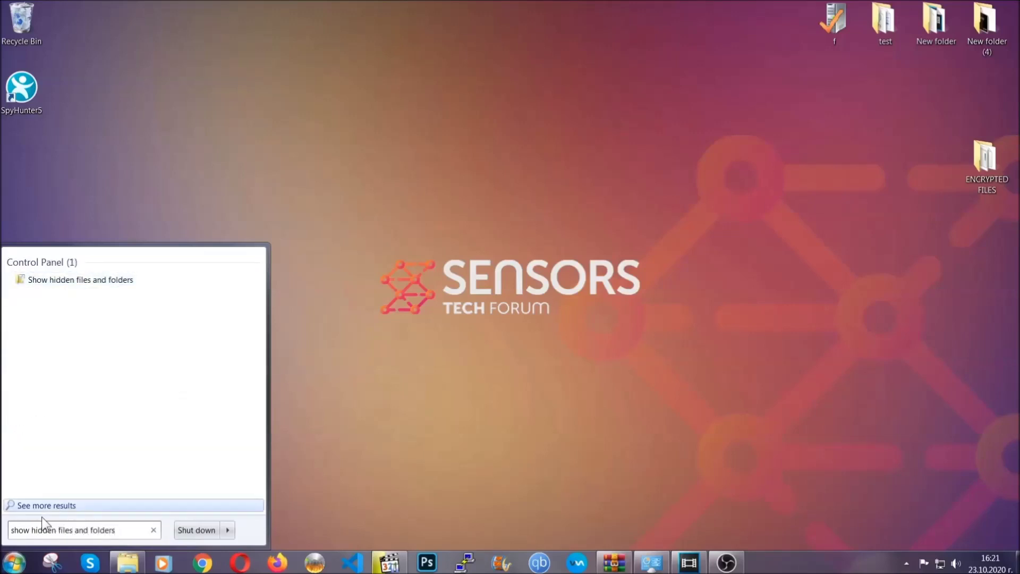
click(120, 280)
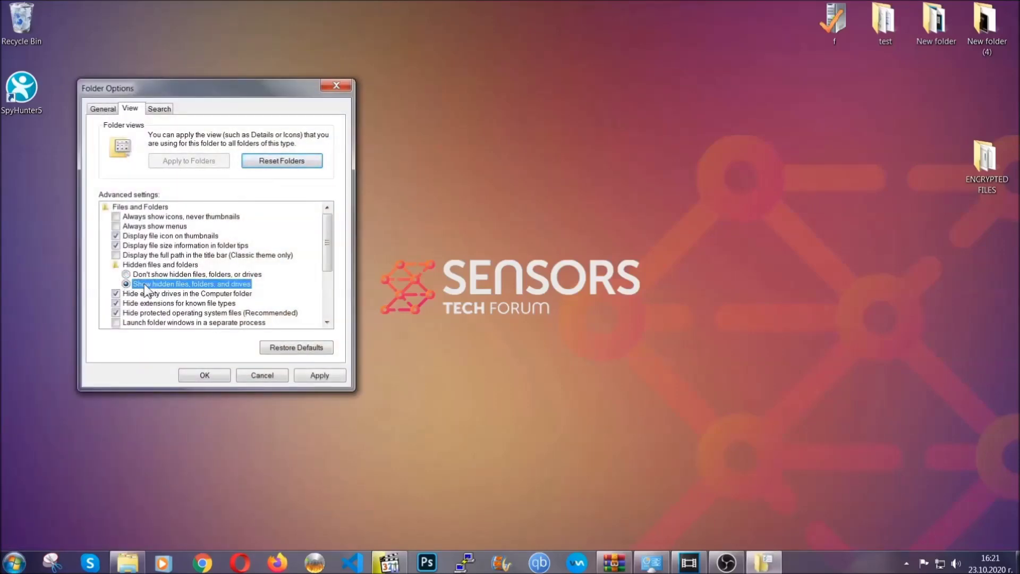
click(315, 378)
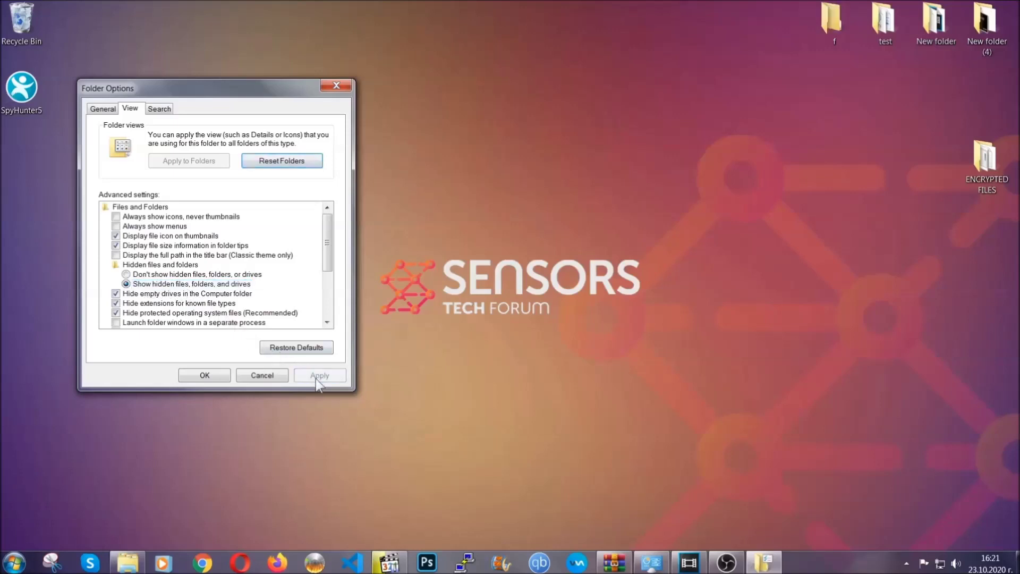
click(199, 375)
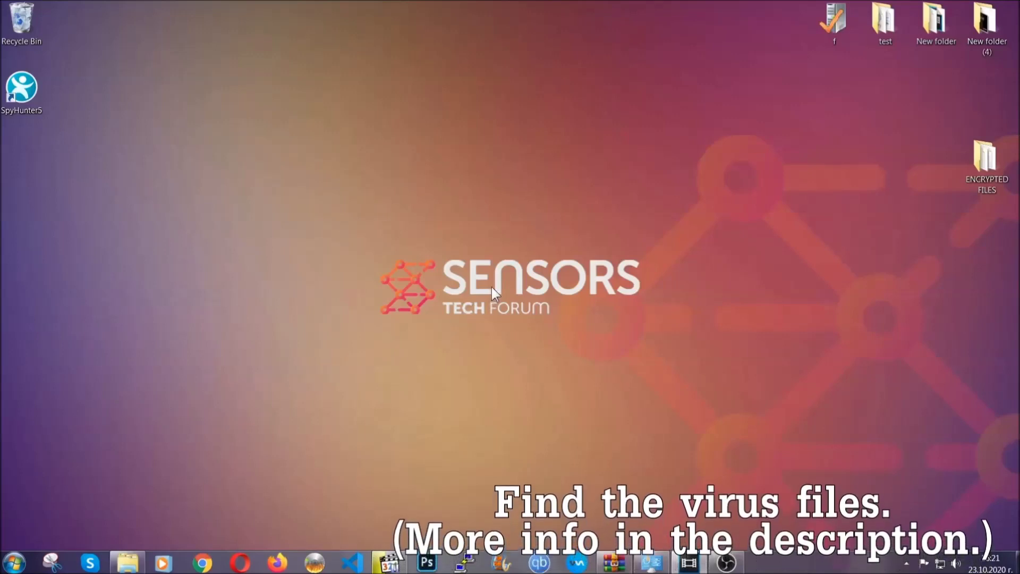
Search Computer for 'extension:exe Example Vir' and select the EXAMPLE VIRUS NAME result
click(14, 562)
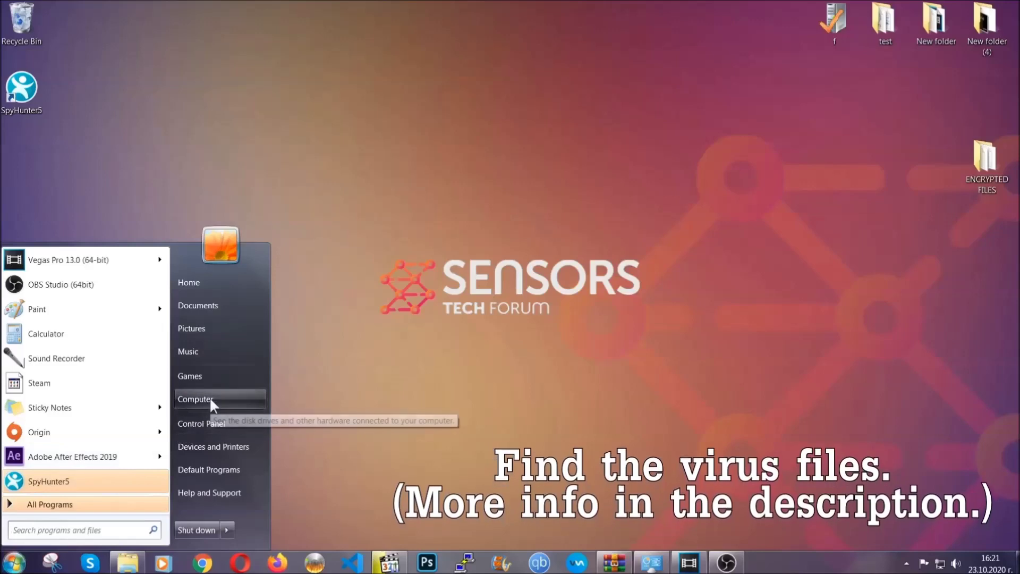
click(210, 398)
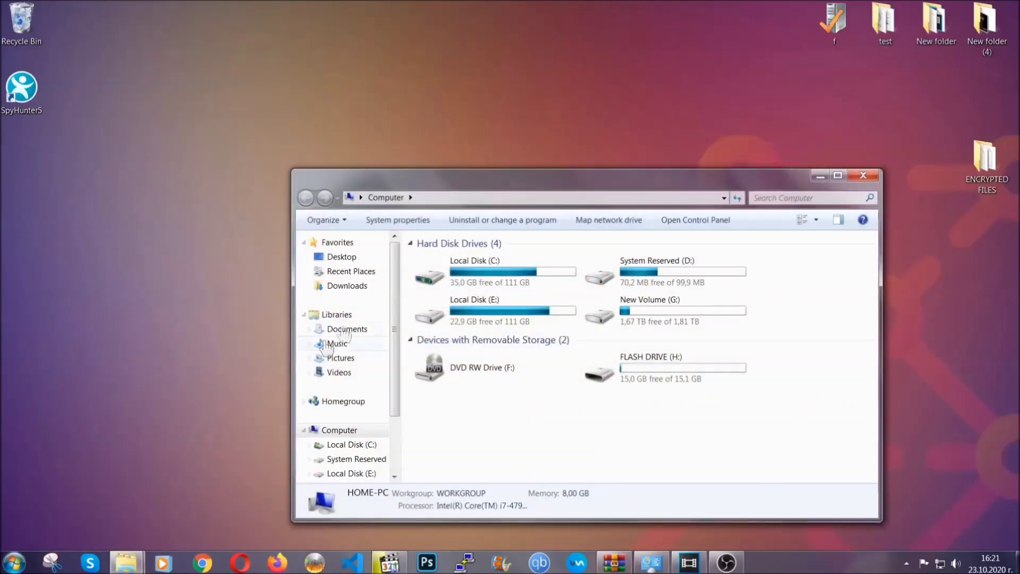
drag(554, 187, 487, 142)
text(files)
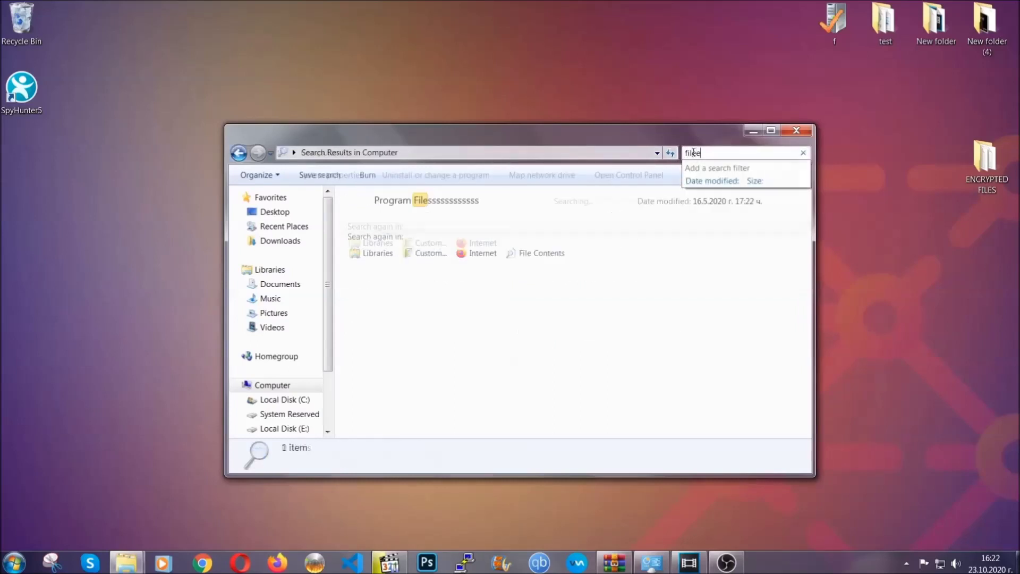
text(extension:exe )
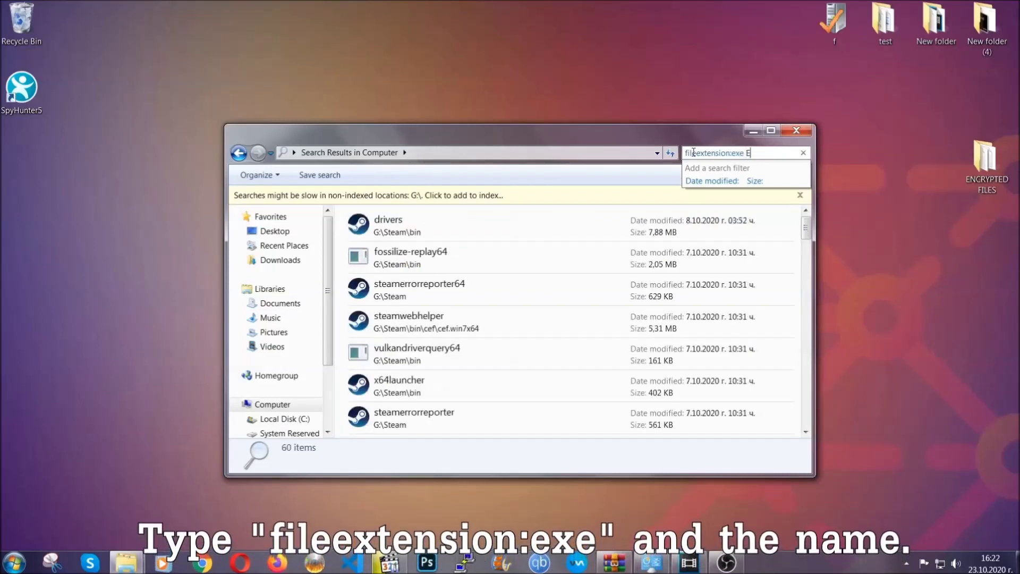
text(Exampl)
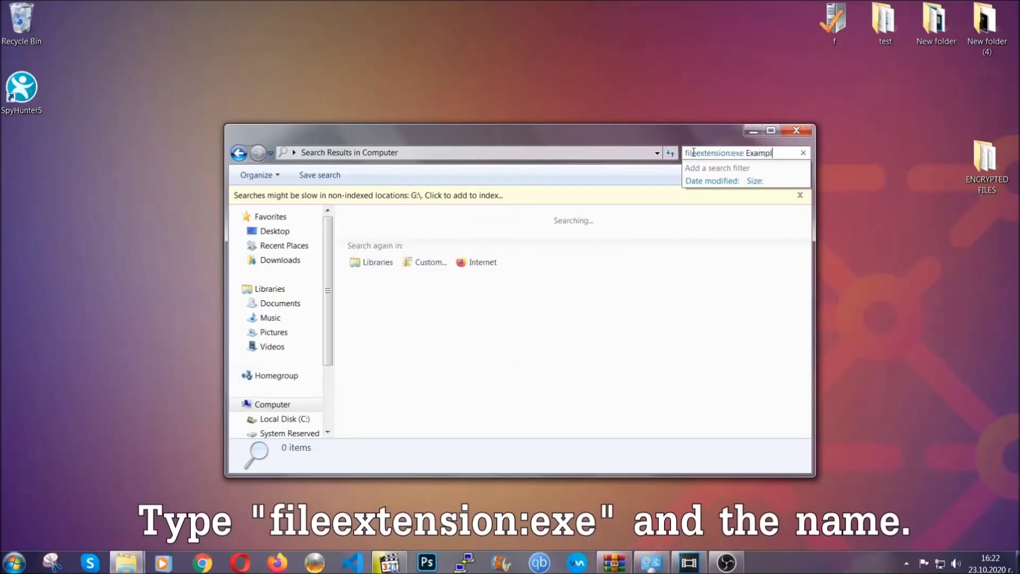
text(e Virus Name)
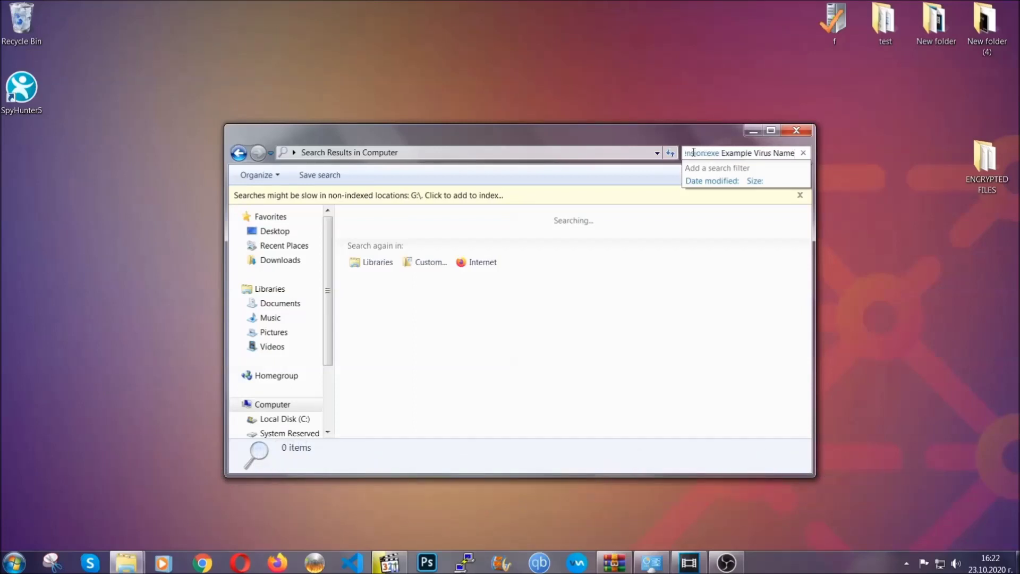
key(Return)
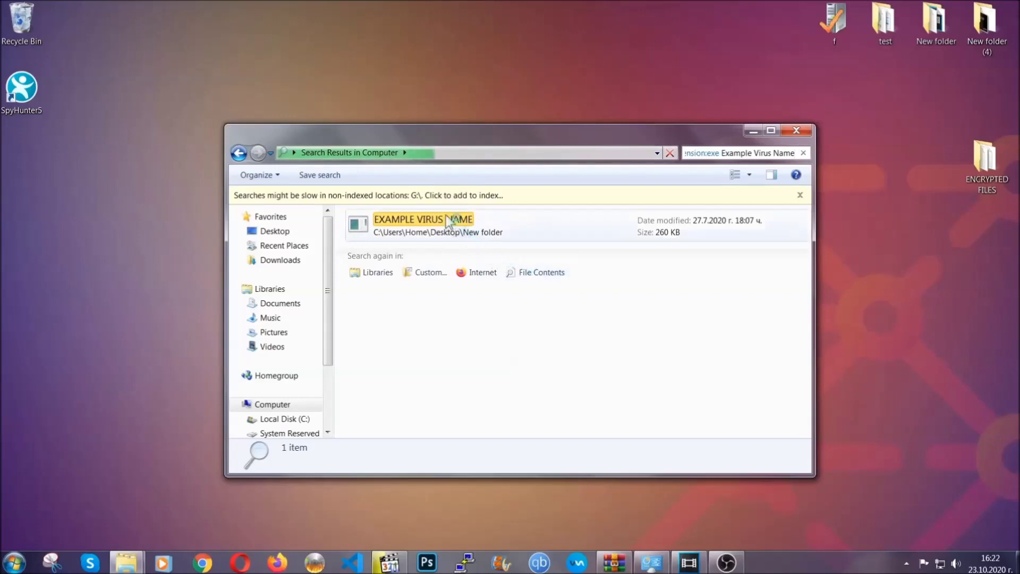
click(445, 216)
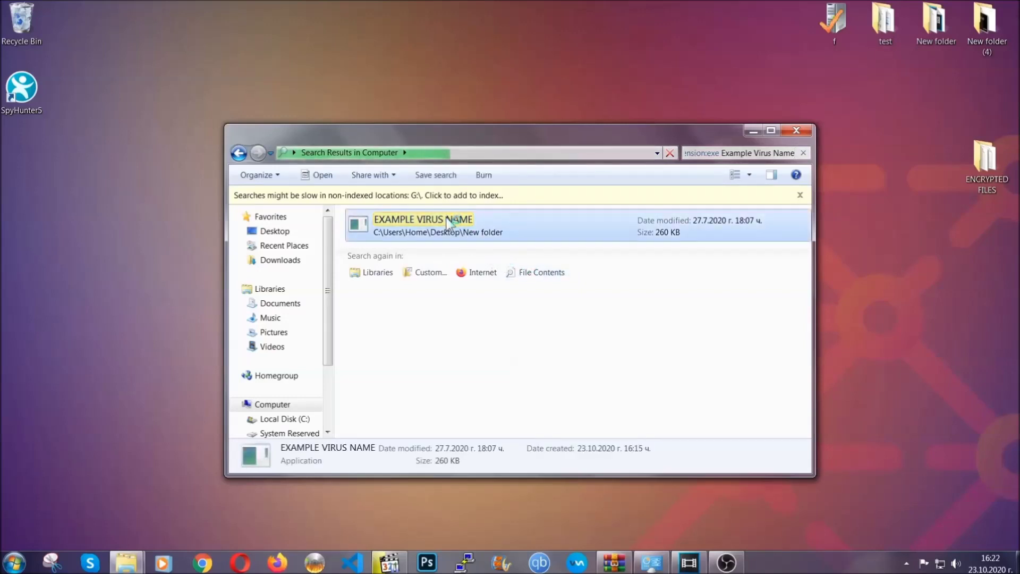
Delete EXAMPLE VIRUS NAME to the Recycle Bin and close the search results window
right_click(448, 222)
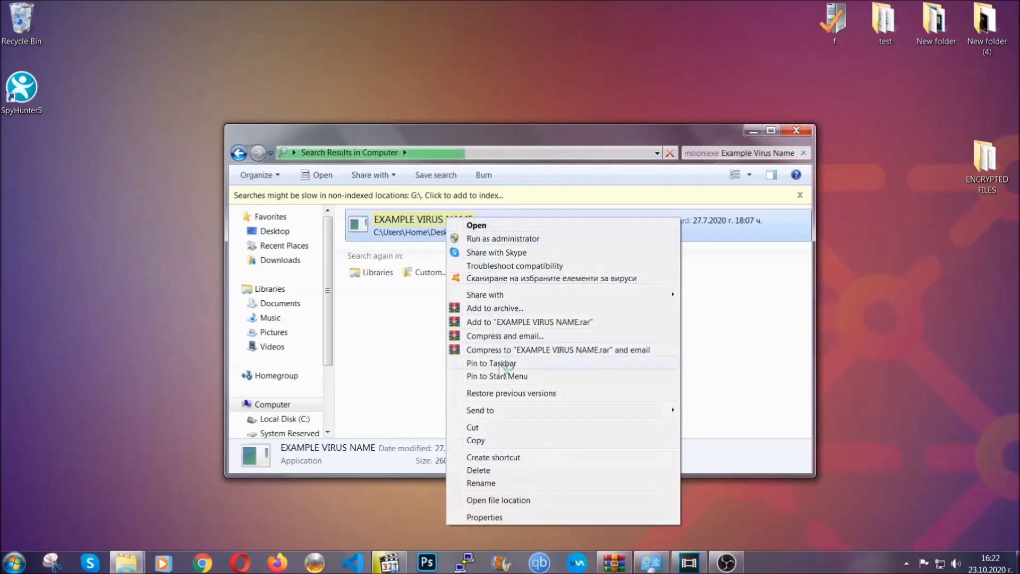
click(491, 470)
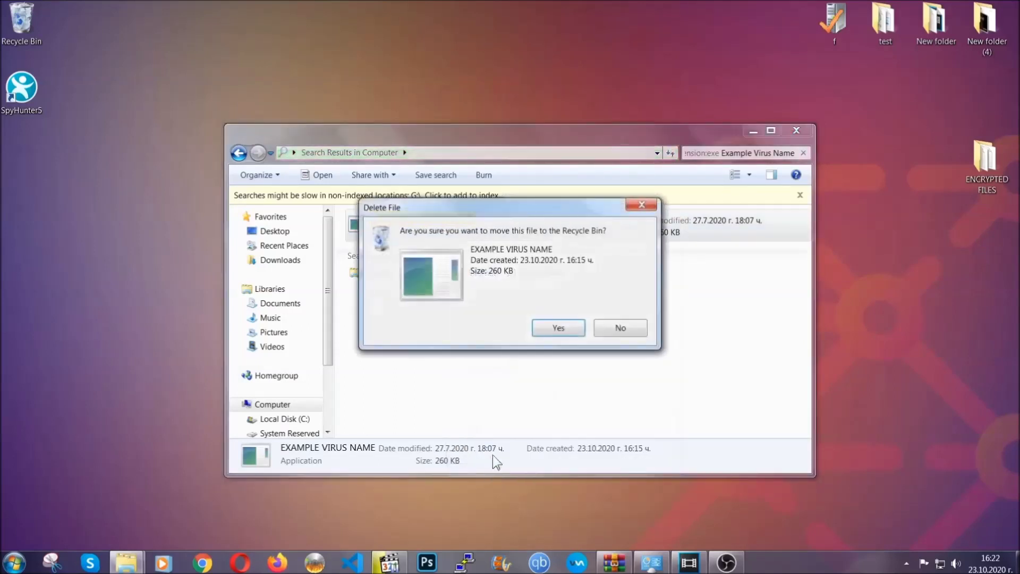
click(557, 328)
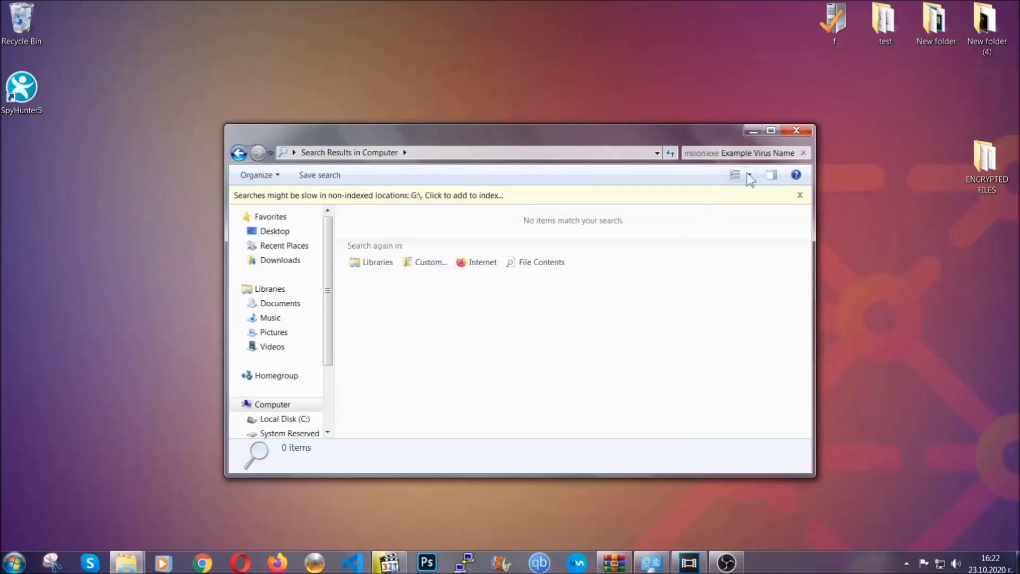
click(797, 131)
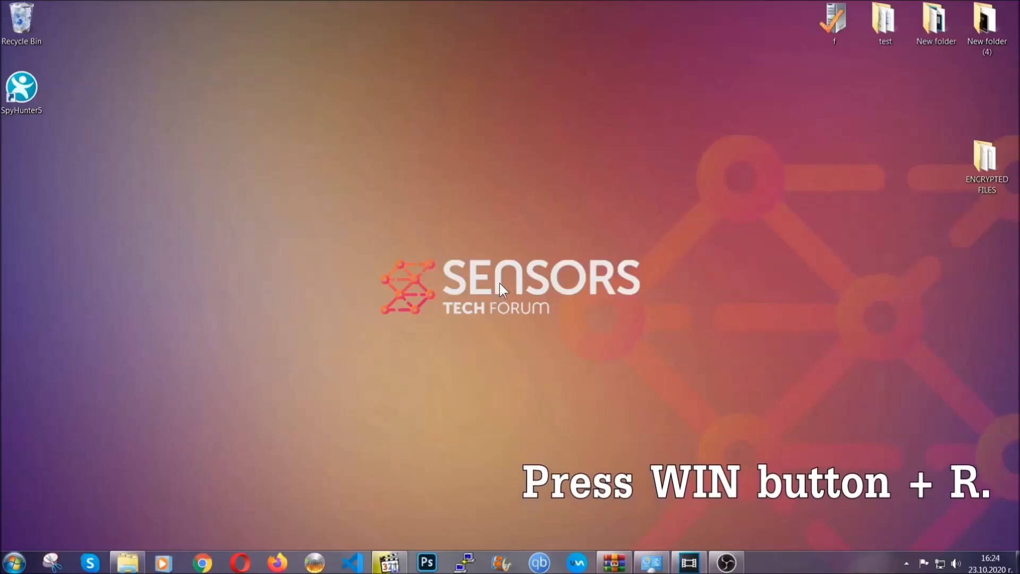
Run REGEDIT from the Win+R dialog in place of the existing cmd entry
key(super+r)
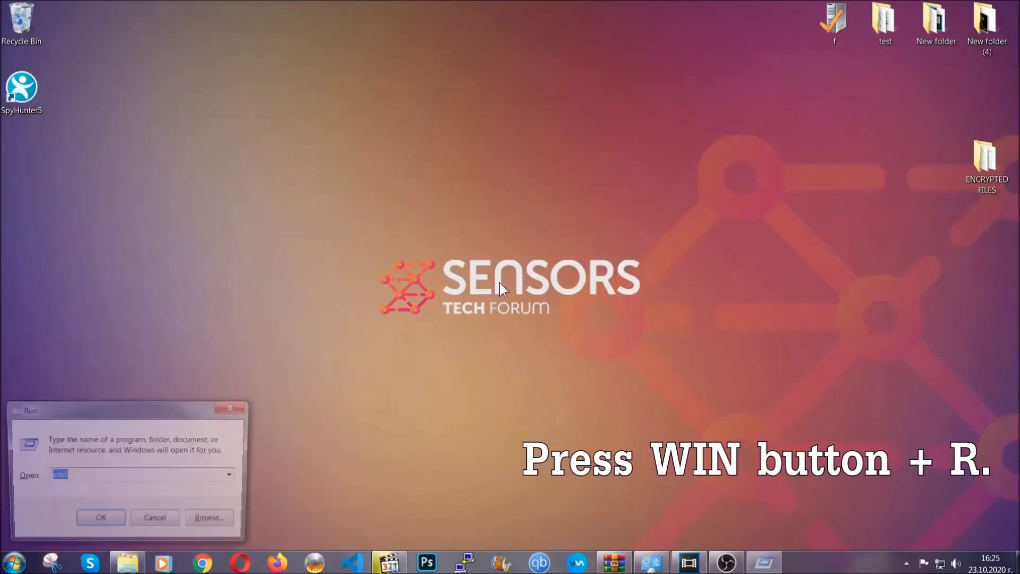
click(96, 481)
drag(96, 483, 13, 480)
text(REGEDIT)
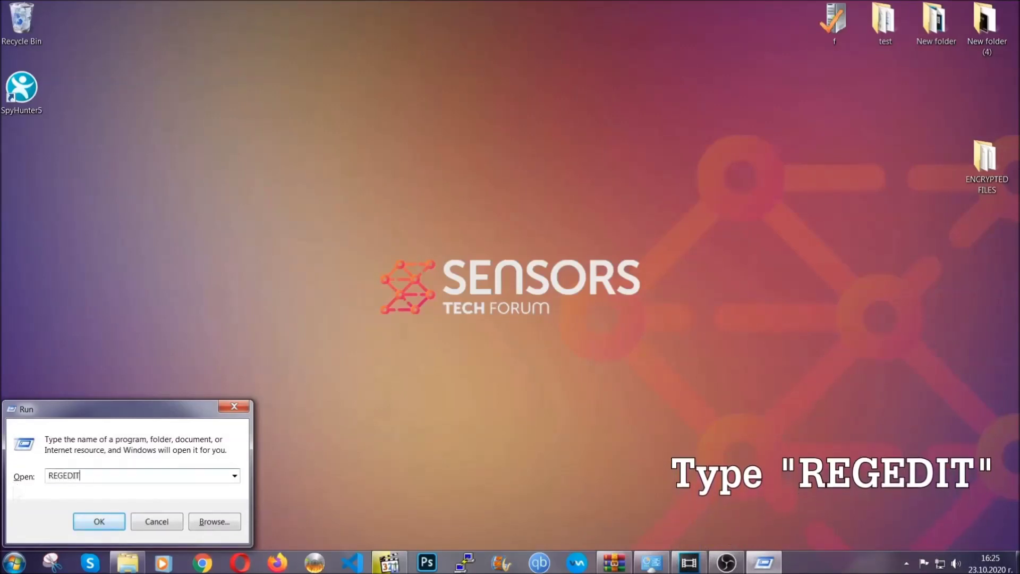
click(88, 519)
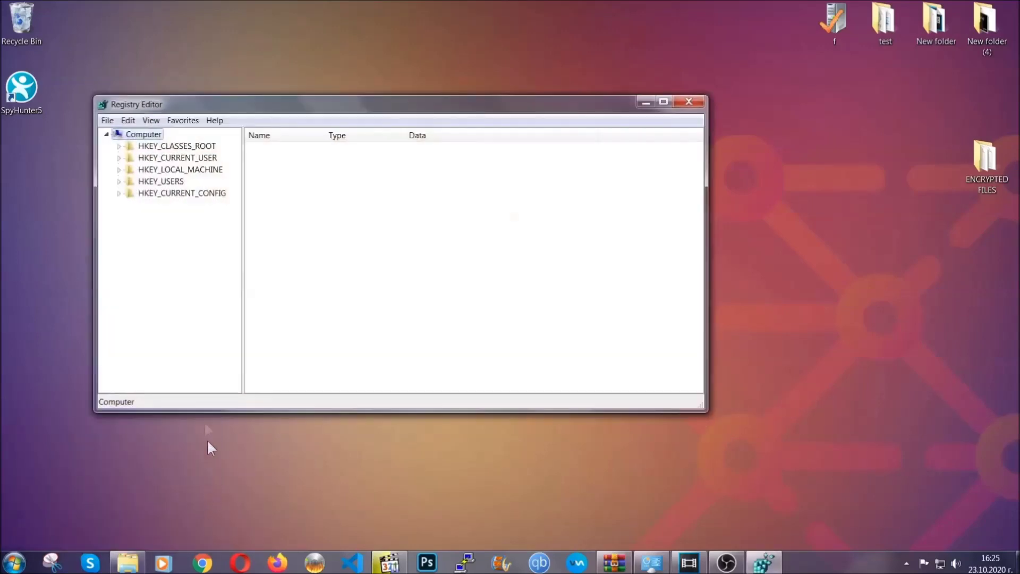
Export the whole registry to the Desktop as BACKUP.reg via File > Export
click(107, 120)
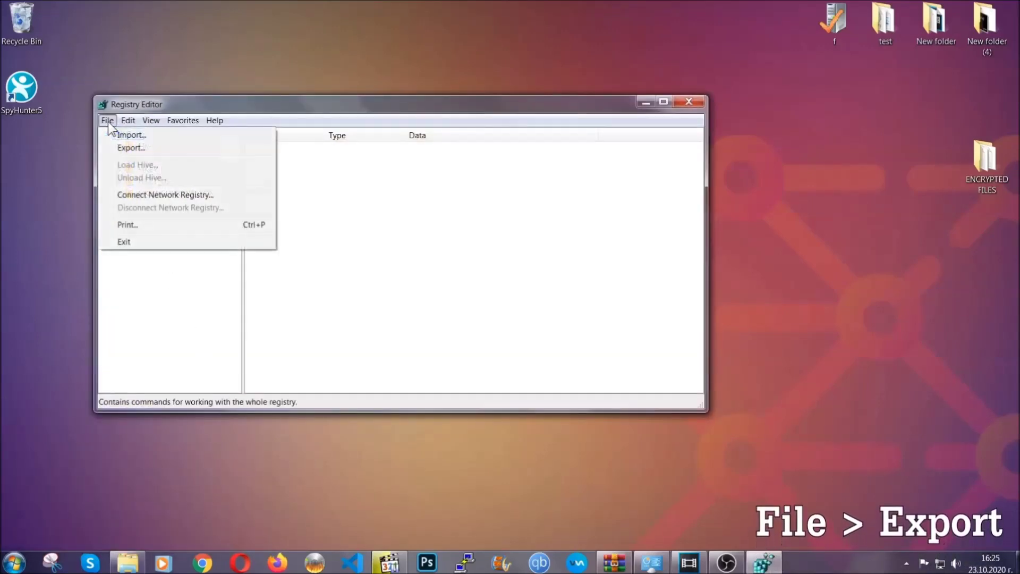
click(132, 146)
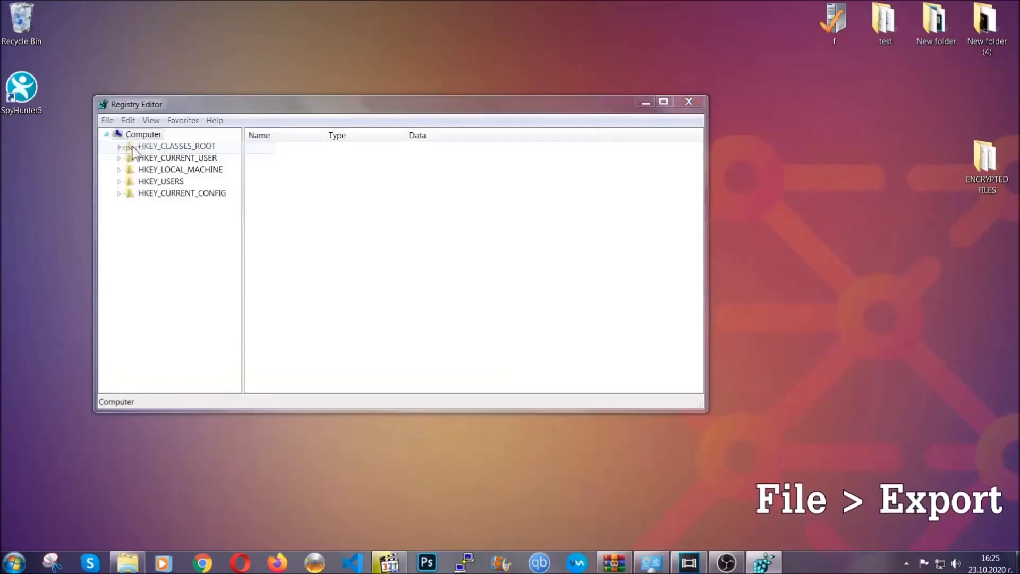
click(134, 225)
text(BACKUP)
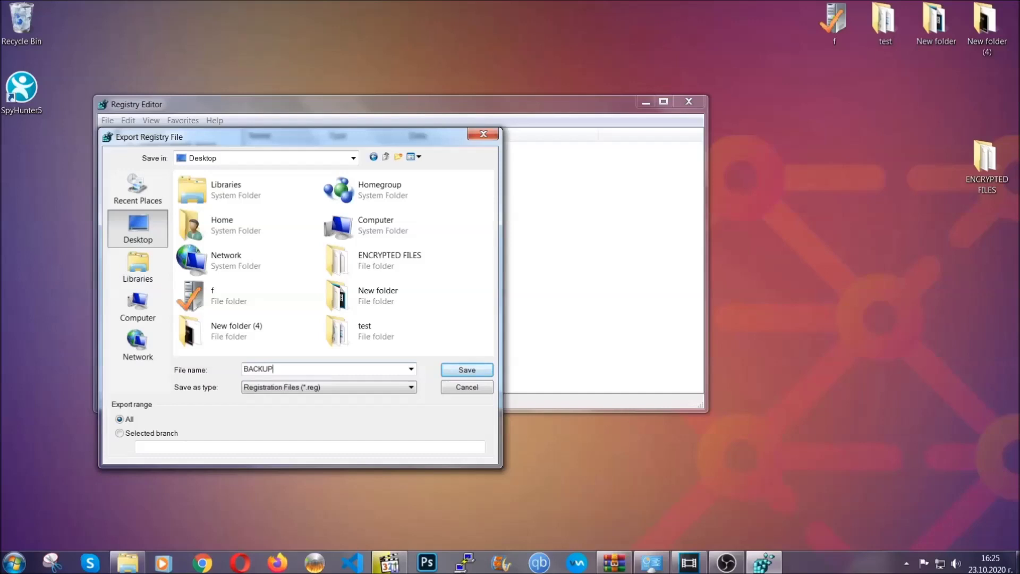
click(460, 371)
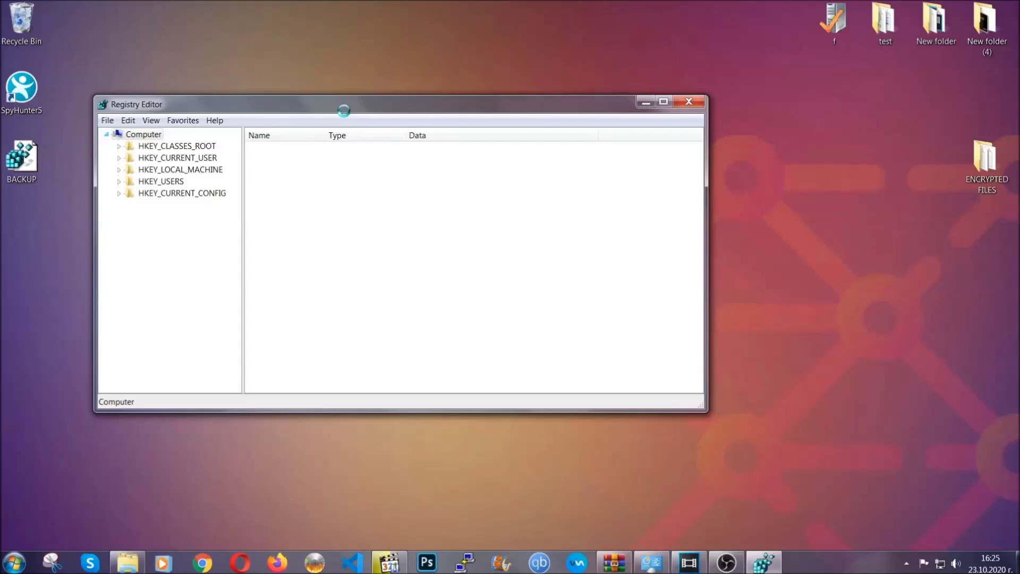
drag(343, 111, 445, 144)
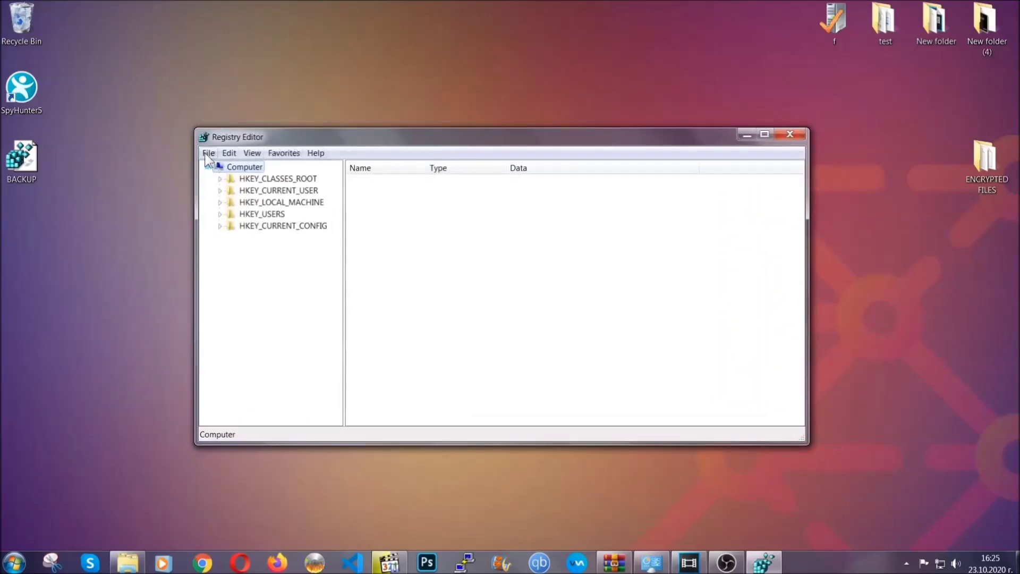
click(208, 154)
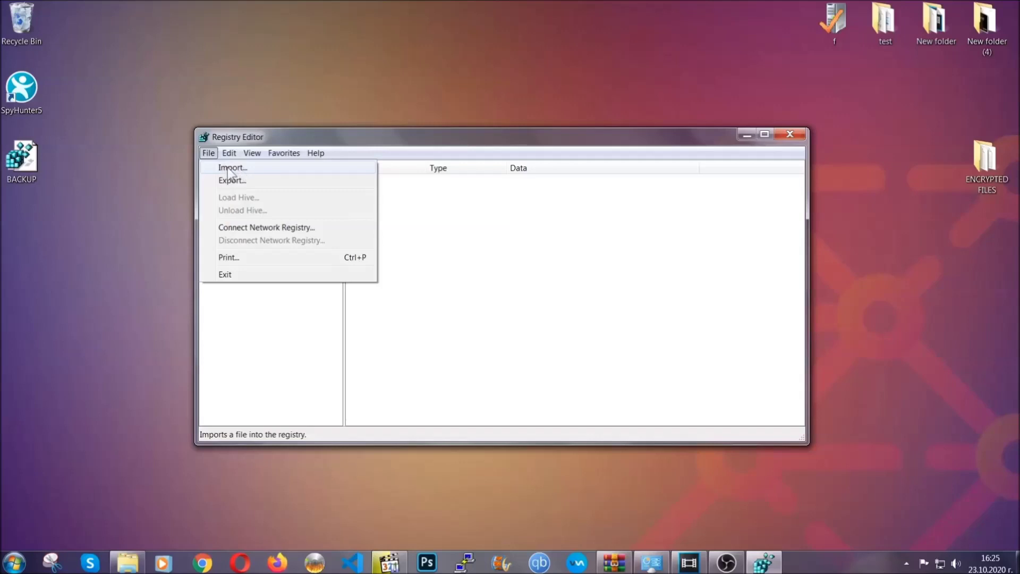
click(209, 154)
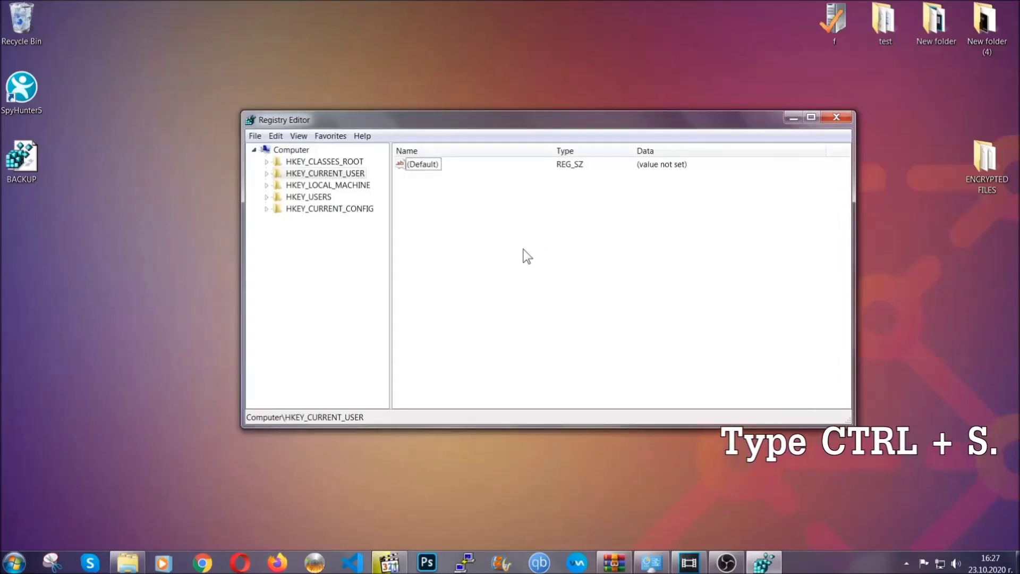
Find the RunOnce key with Ctrl+F, then select the Run key above it to list its values
key(ctrl+f)
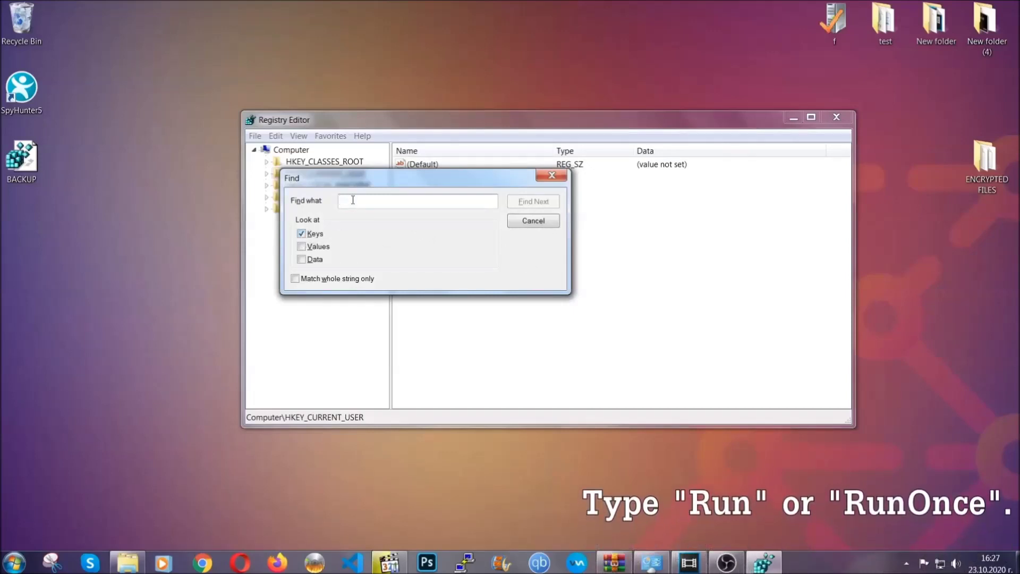
text(RunO)
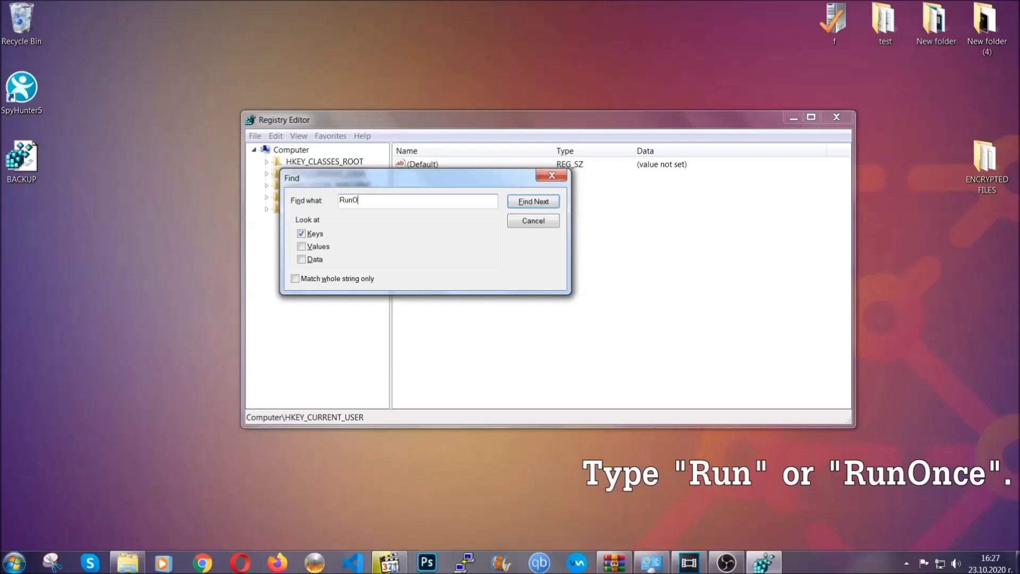
text(nce)
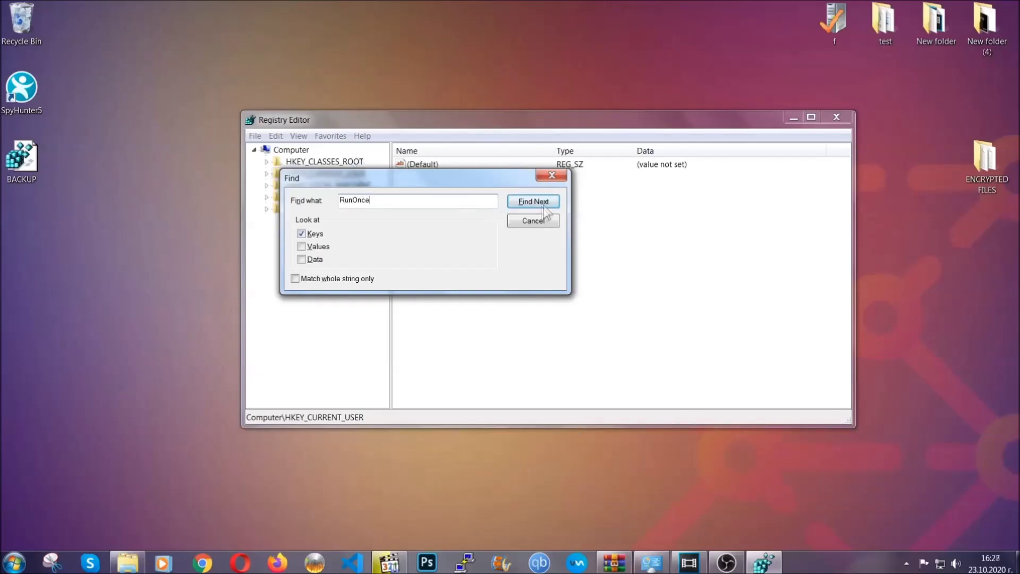
click(546, 205)
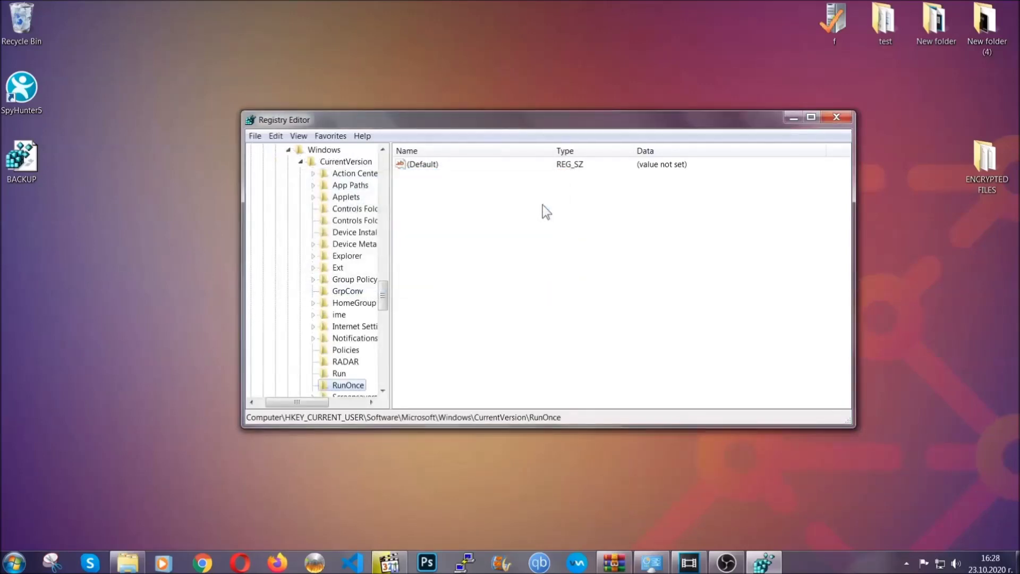
drag(384, 294, 384, 306)
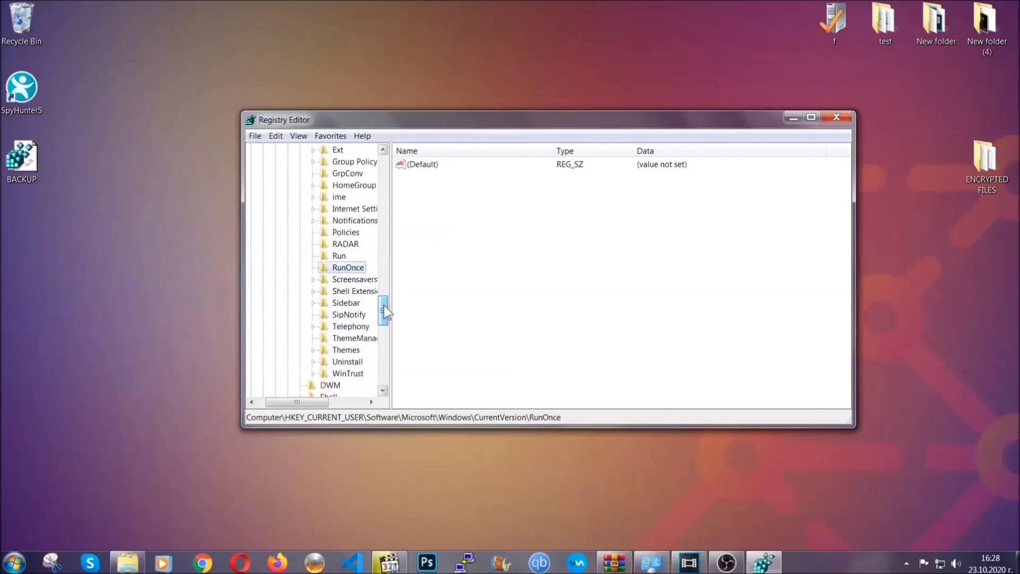
click(339, 255)
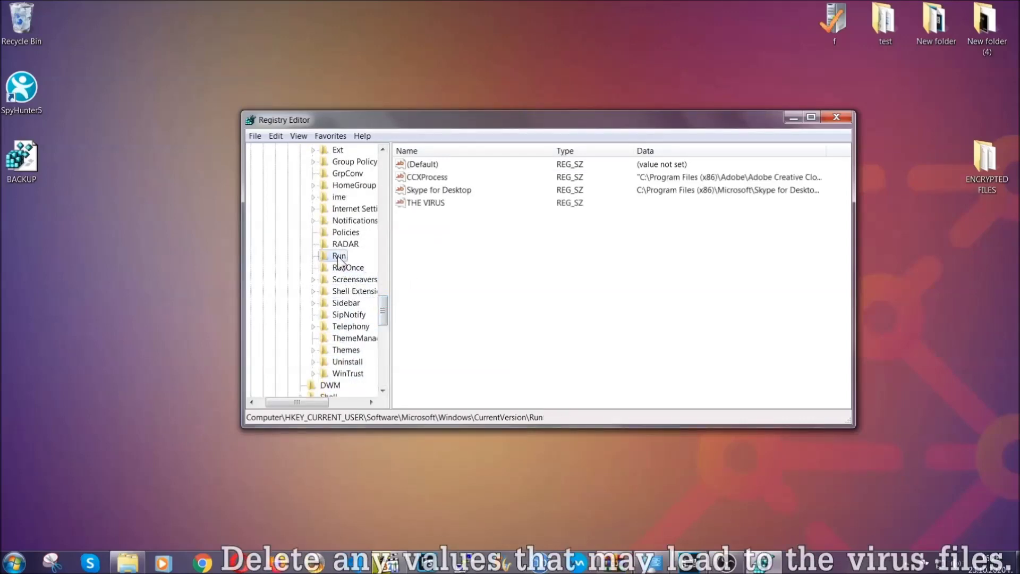
Permanently delete the 'THE VIRUS' startup entry from the Run key, then exit Registry Editor
click(419, 204)
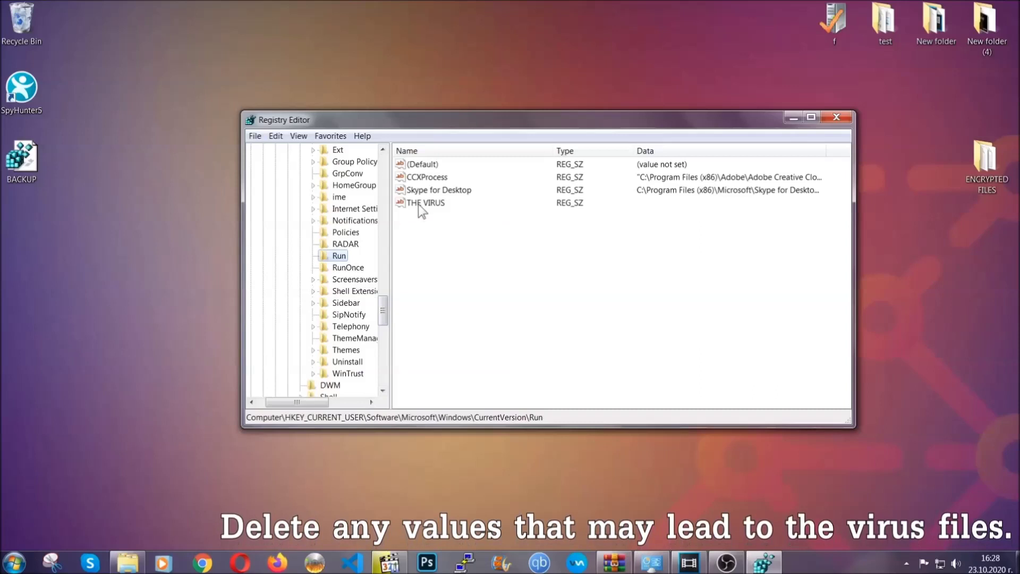
right_click(419, 205)
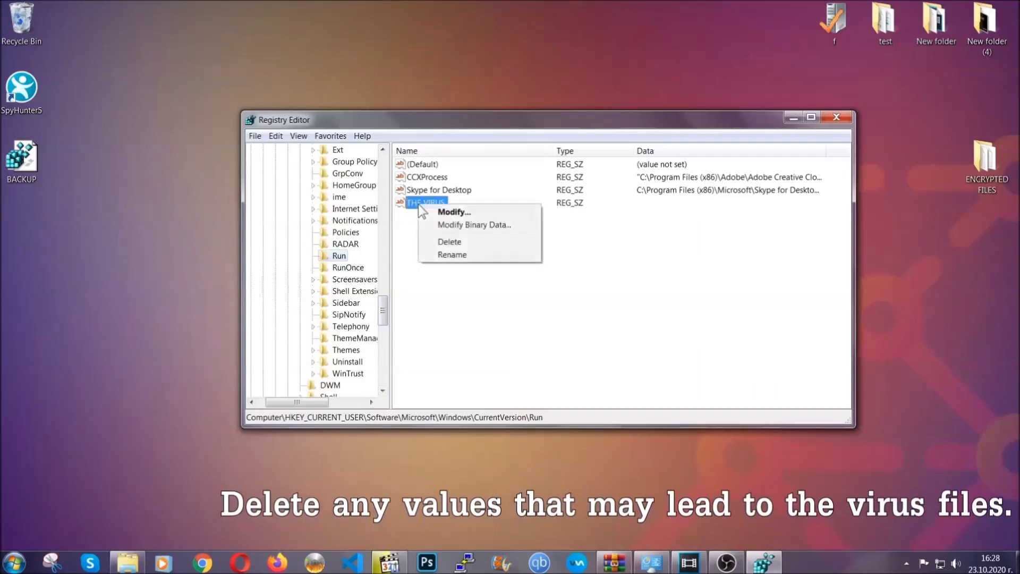
click(442, 243)
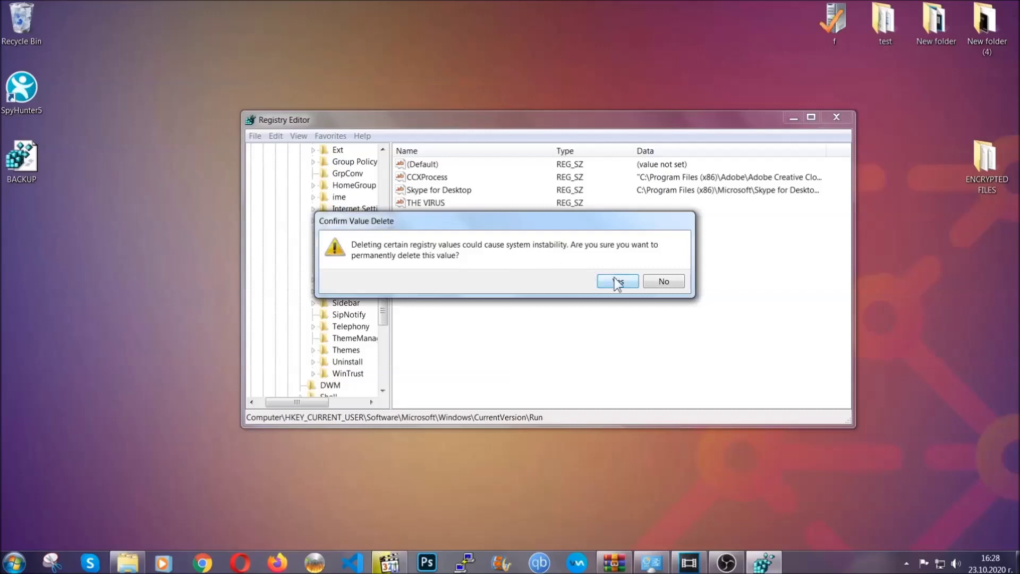
click(618, 281)
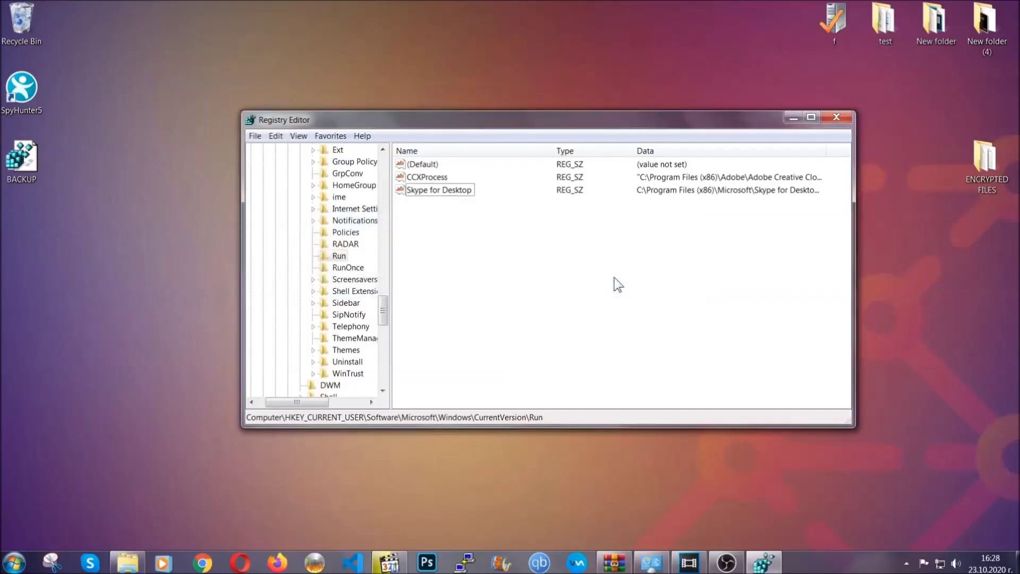
click(847, 117)
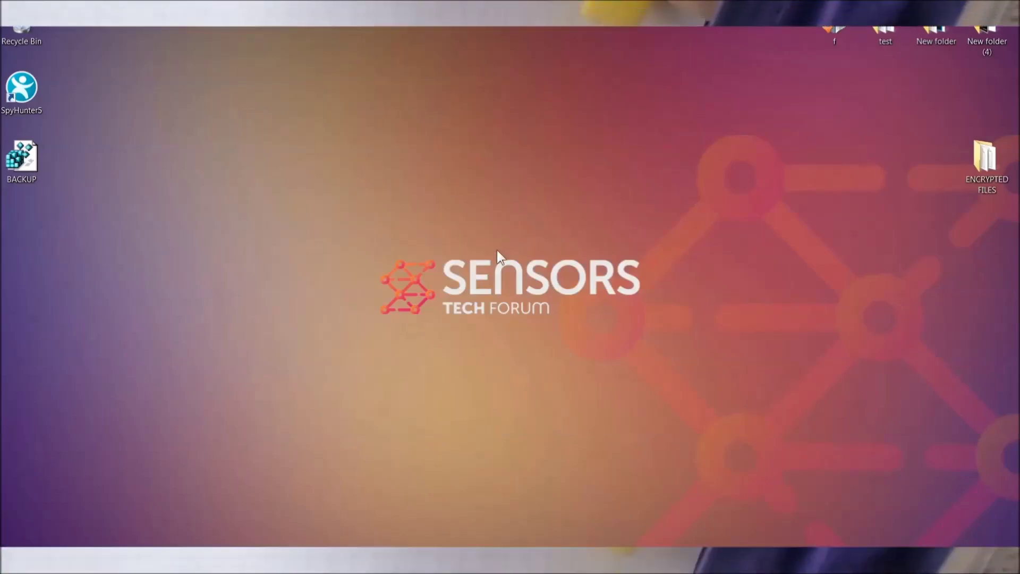